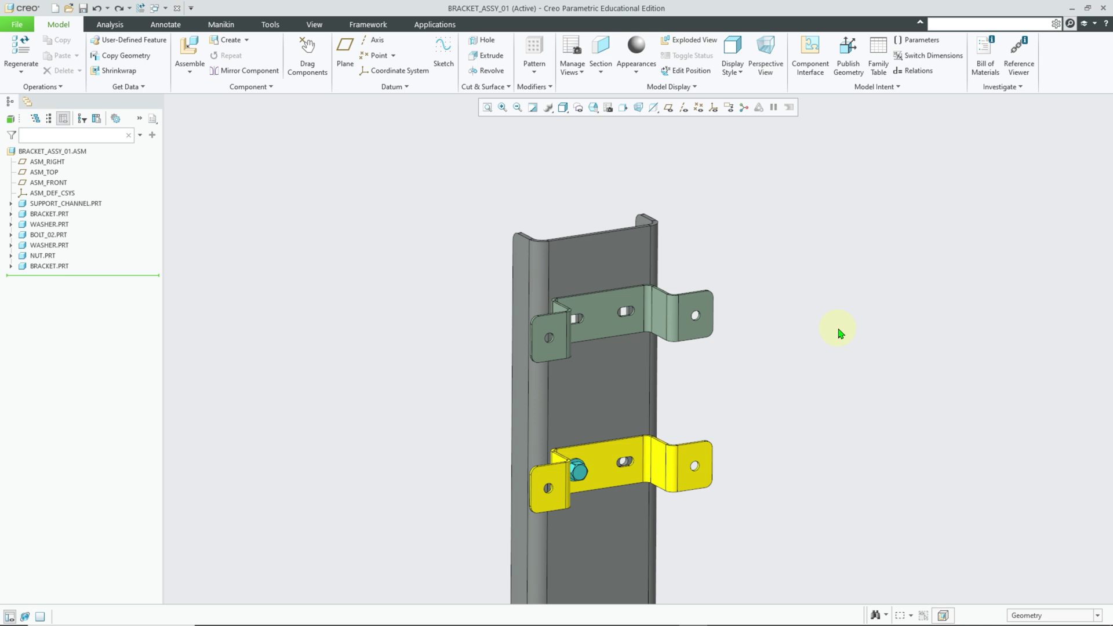
# Assemble washer_alt.prt and make its inner hole surface coincident with the channel hole behind the yellow bracket's free slot
pyautogui.click(188, 54)
pyautogui.doubleClick(468, 322)
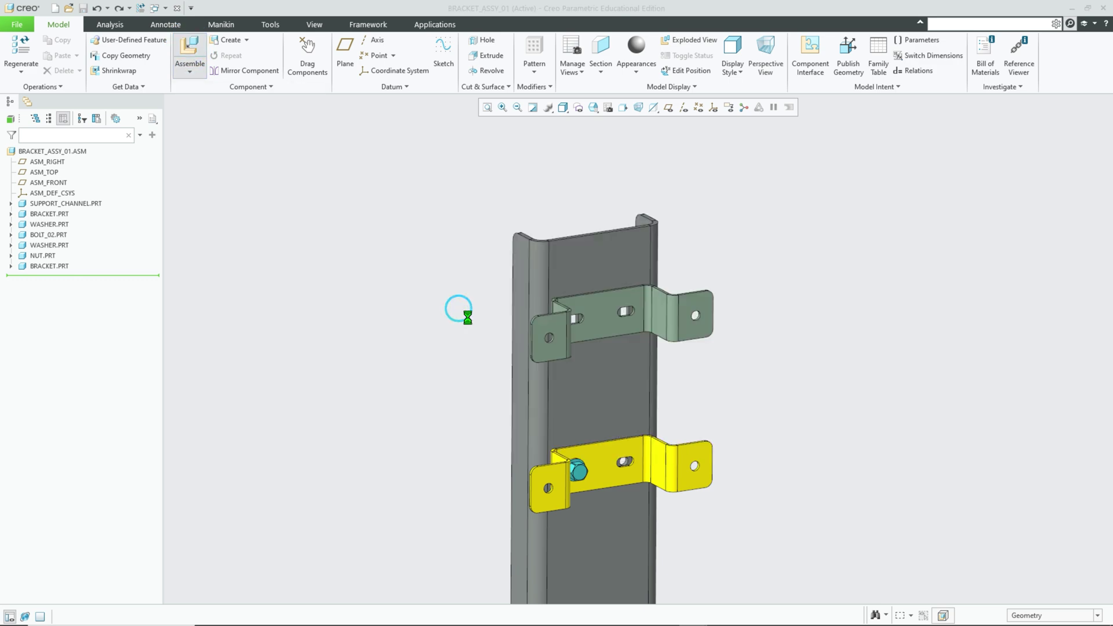
pyautogui.scroll(-3, 602, 281)
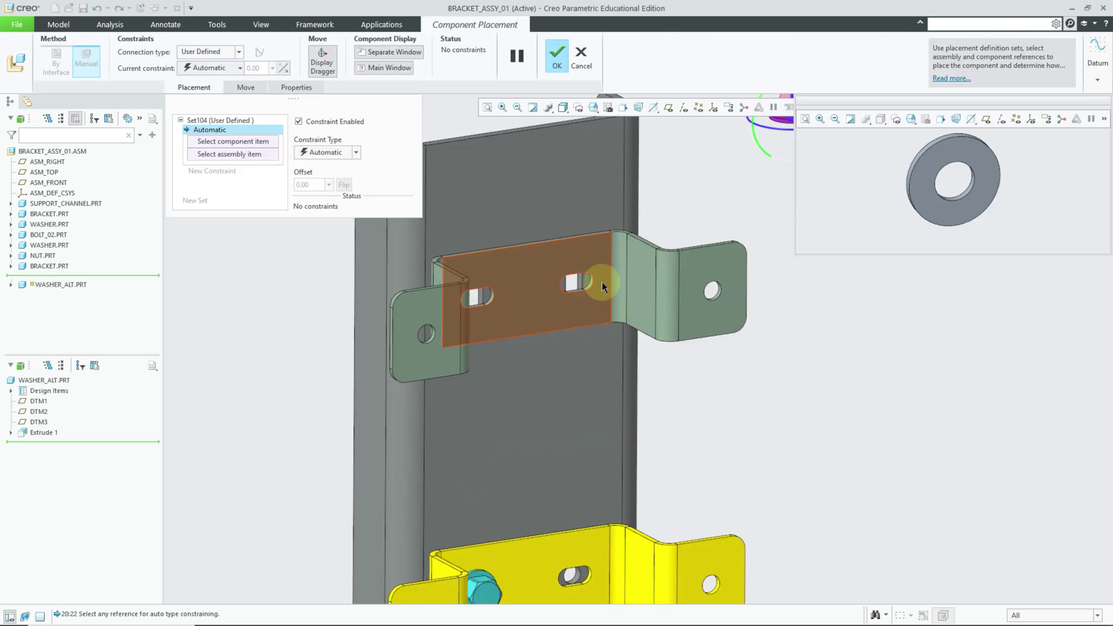
pyautogui.scroll(2, 597, 429)
pyautogui.scroll(-5, 586, 408)
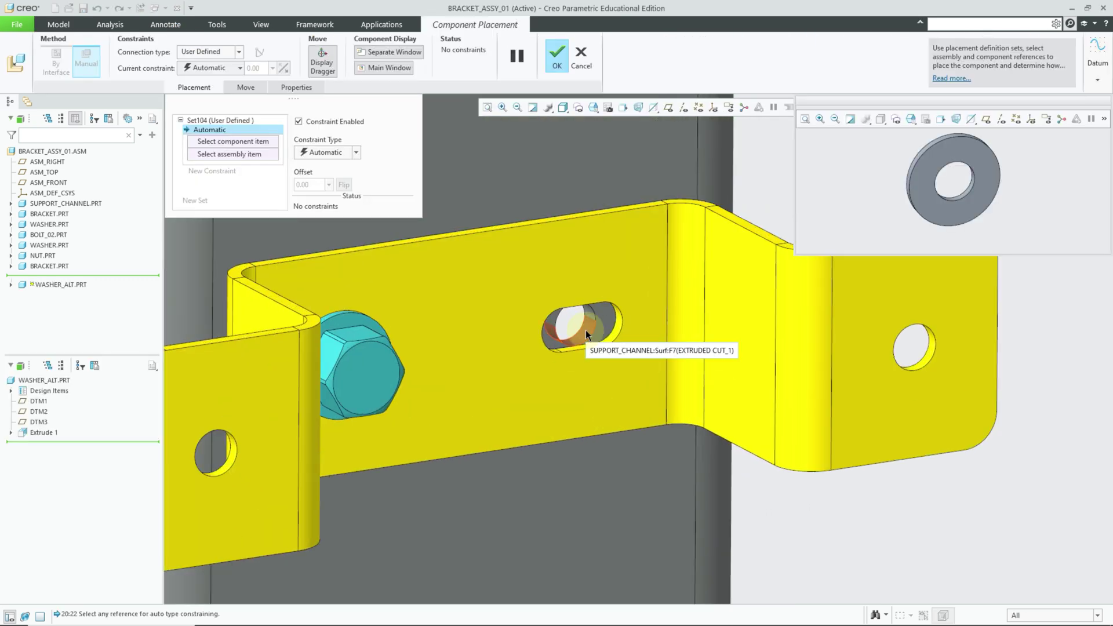
pyautogui.click(586, 329)
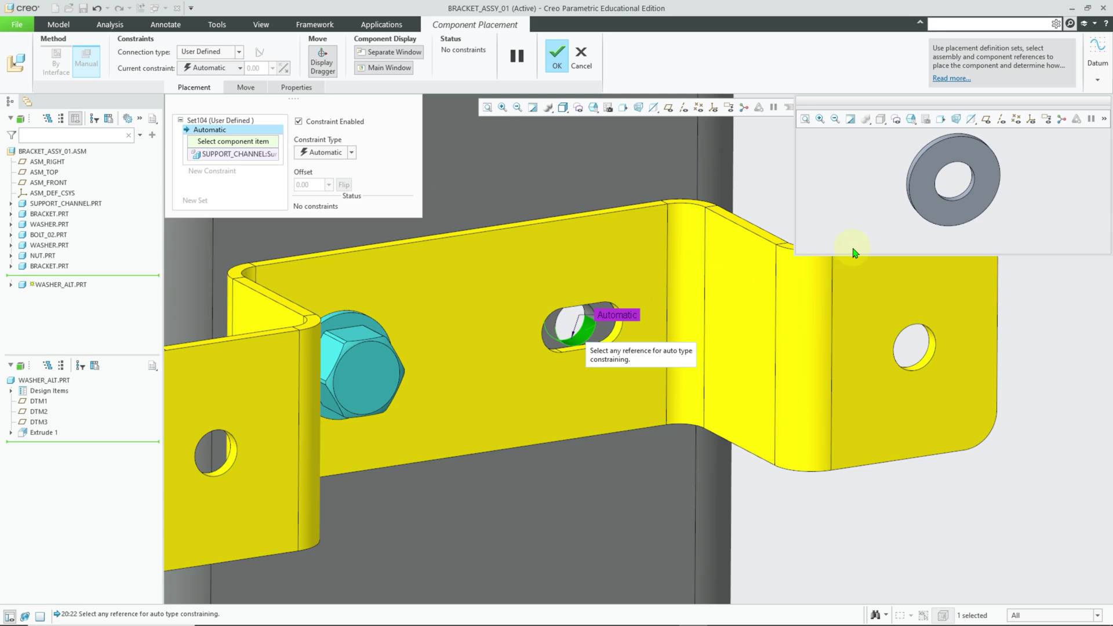
pyautogui.moveTo(949, 215); pyautogui.dragTo(962, 197, button='middle')
pyautogui.click(961, 197)
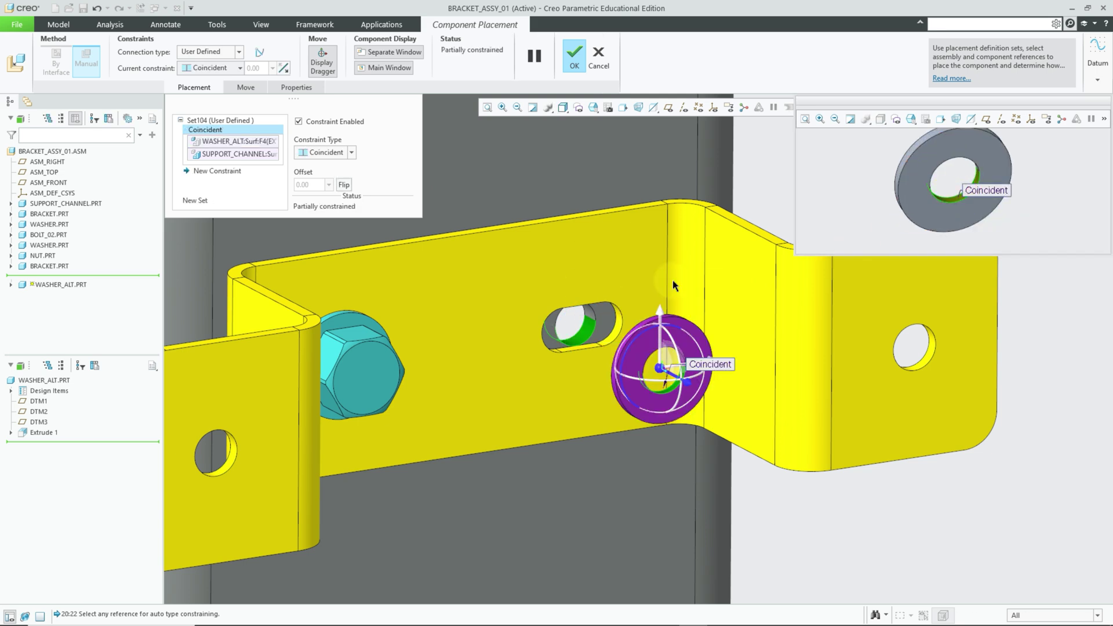
# Constrain the alternate washer's flat face coincident with the yellow bracket's front face and accept the placement
pyautogui.click(231, 172)
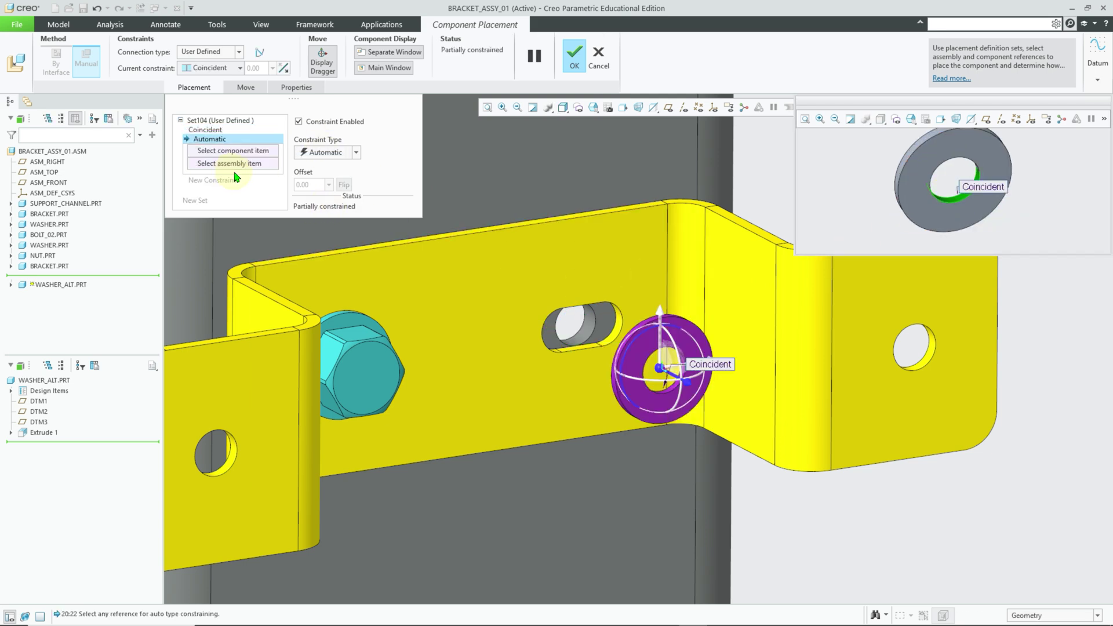
pyautogui.click(576, 281)
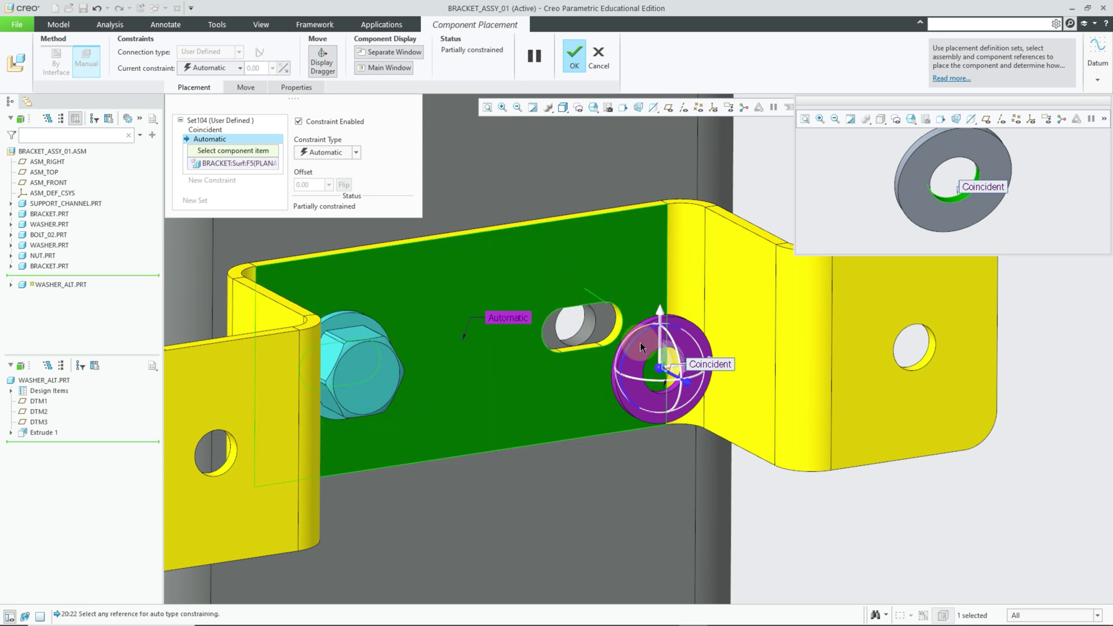
pyautogui.scroll(3, 640, 342)
pyautogui.click(652, 321)
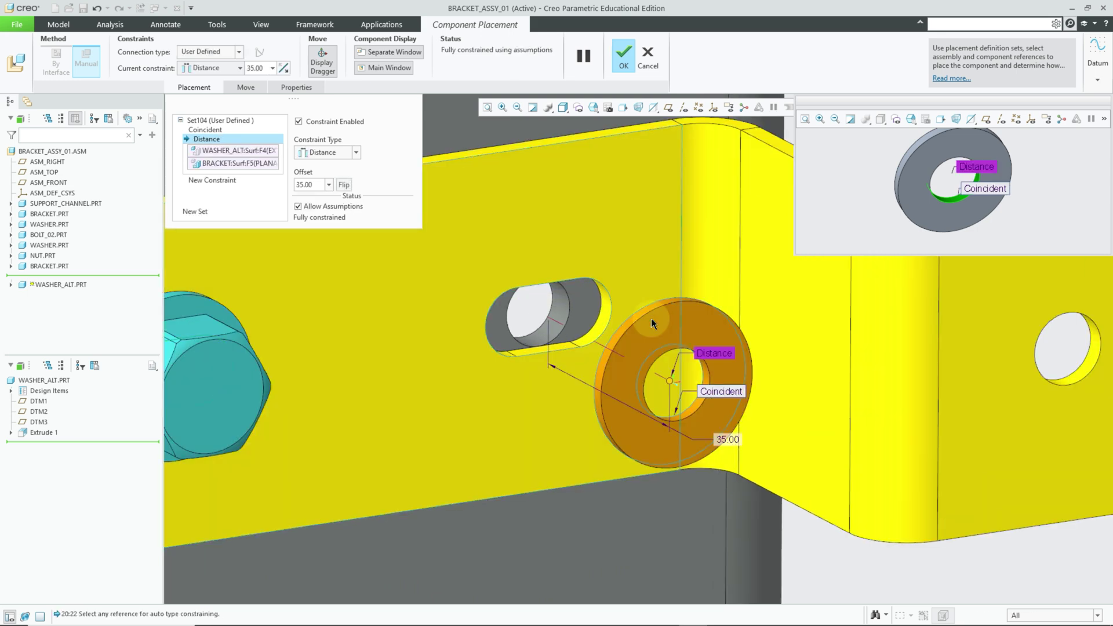
pyautogui.click(325, 159)
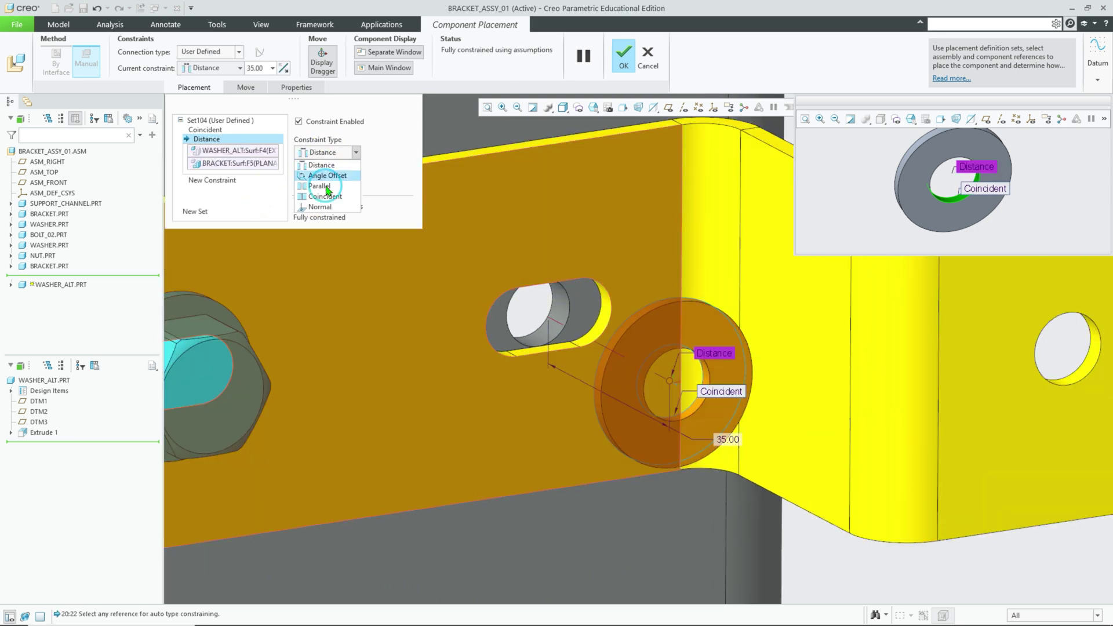
pyautogui.click(328, 206)
pyautogui.click(624, 61)
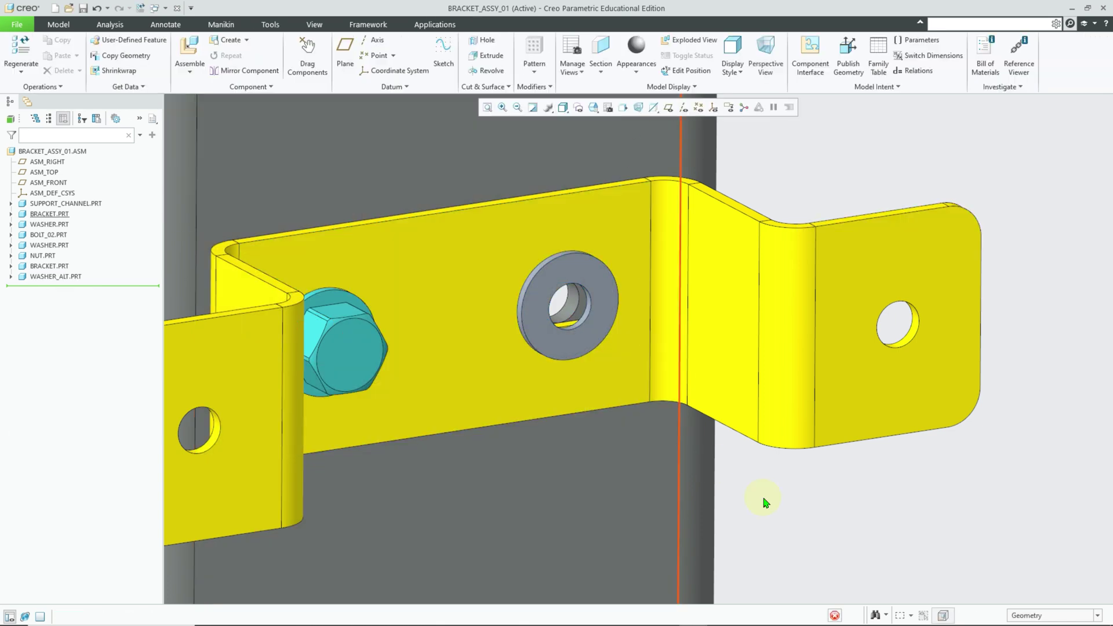
pyautogui.click(816, 516)
pyautogui.scroll(-3, 815, 516)
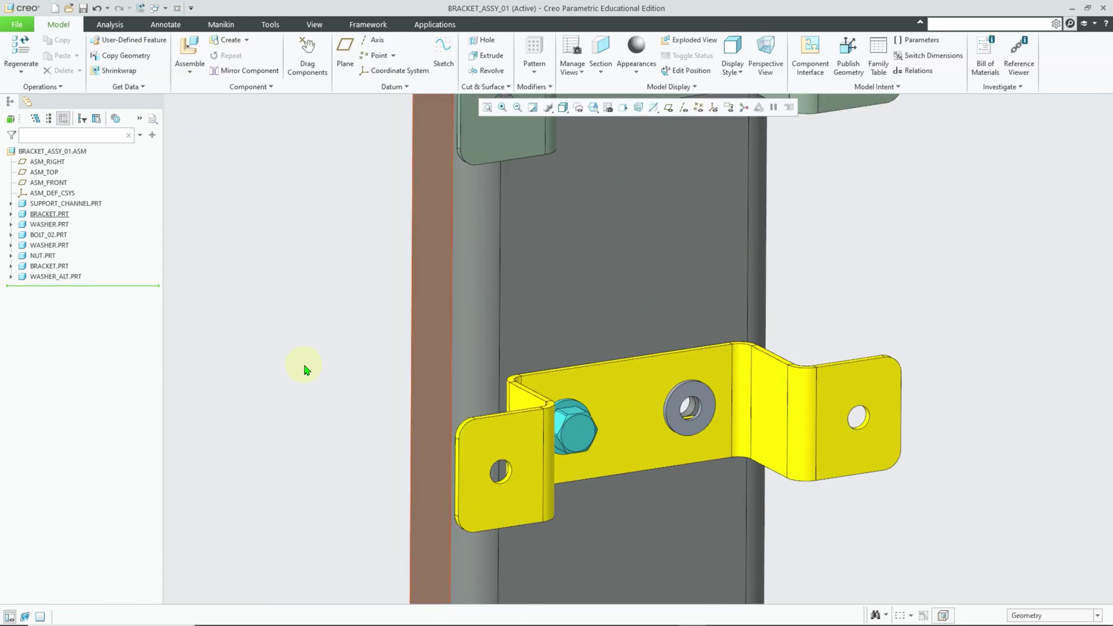
pyautogui.click(199, 60)
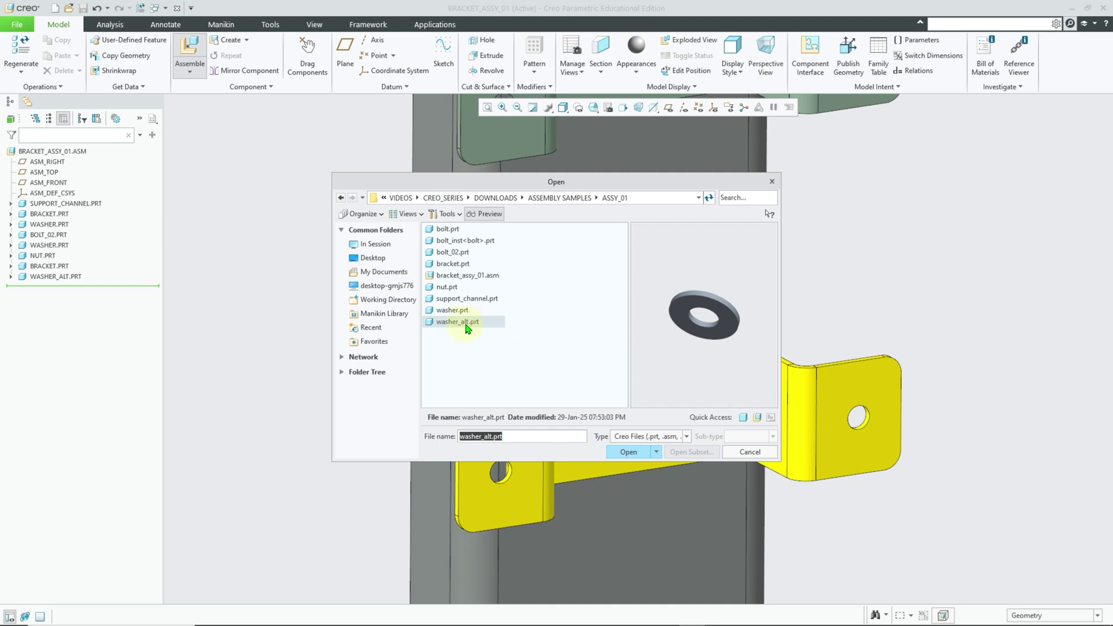
pyautogui.click(470, 325)
pyautogui.doubleClick(458, 322)
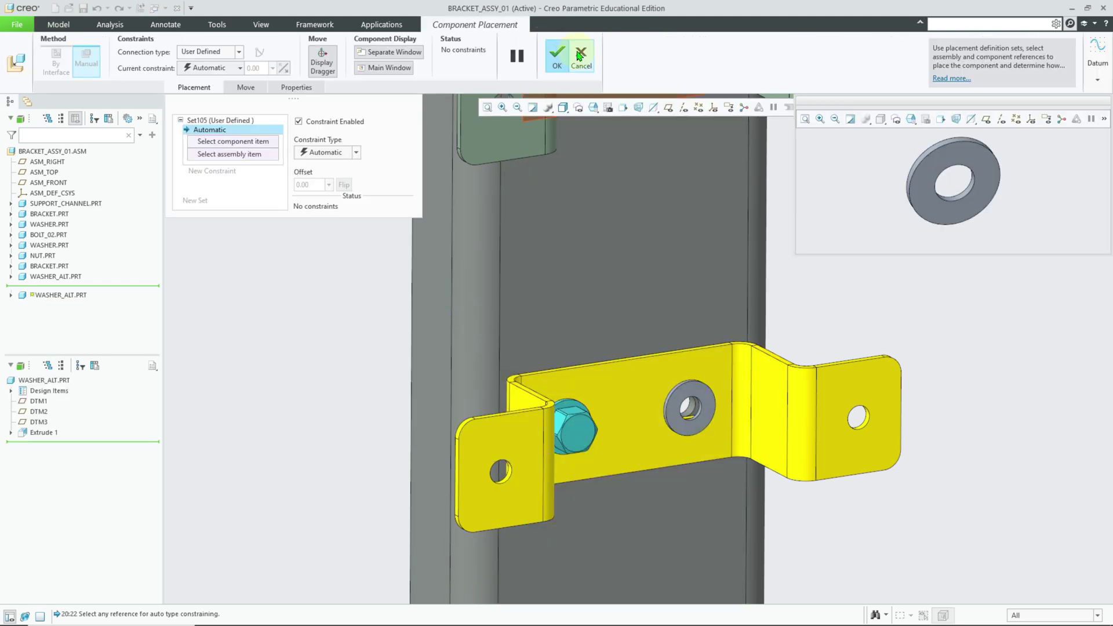
pyautogui.middleClick(412, 311)
pyautogui.click(322, 291)
pyautogui.scroll(3, 359, 364)
pyautogui.click(736, 381)
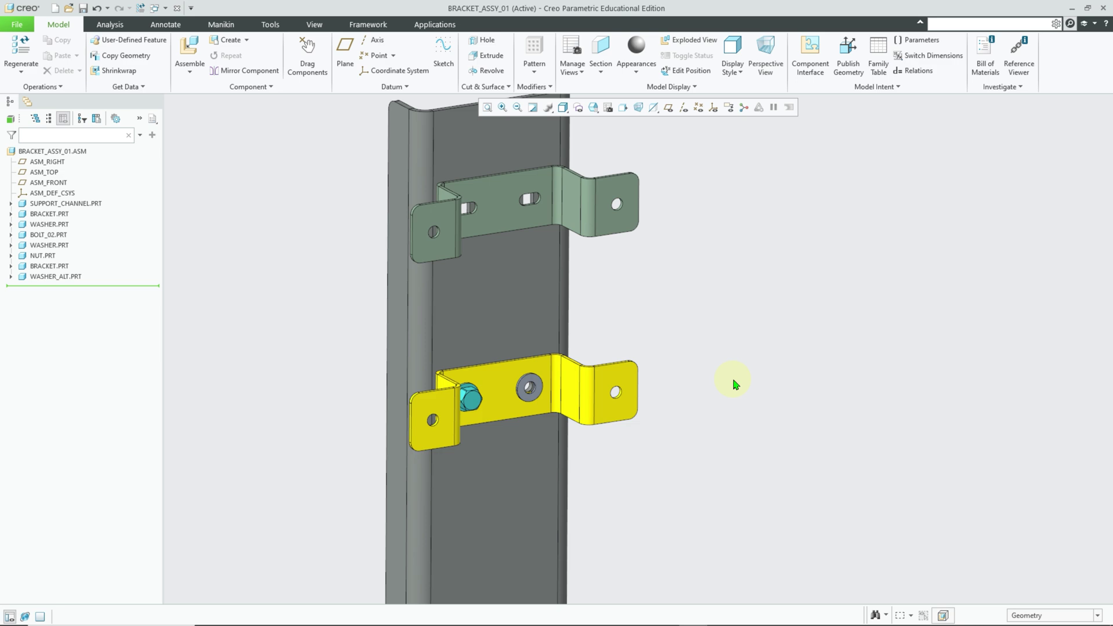
# Delete the WASHER_ALT.PRT component from the assembly
pyautogui.click(63, 277)
pyautogui.press('Delete')
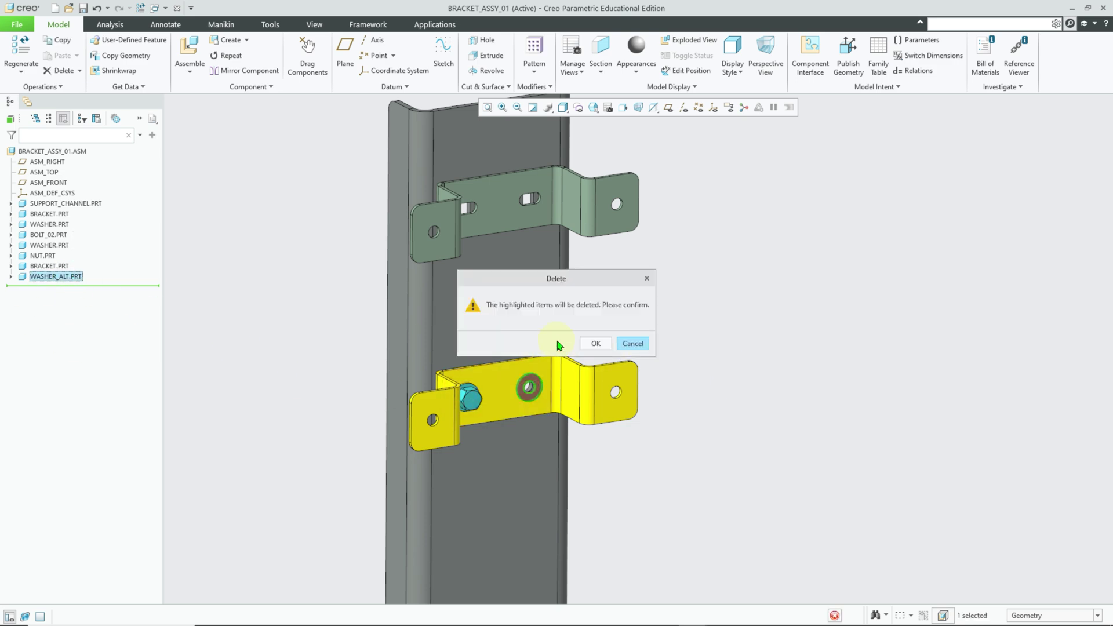
pyautogui.click(592, 343)
pyautogui.scroll(2, 731, 415)
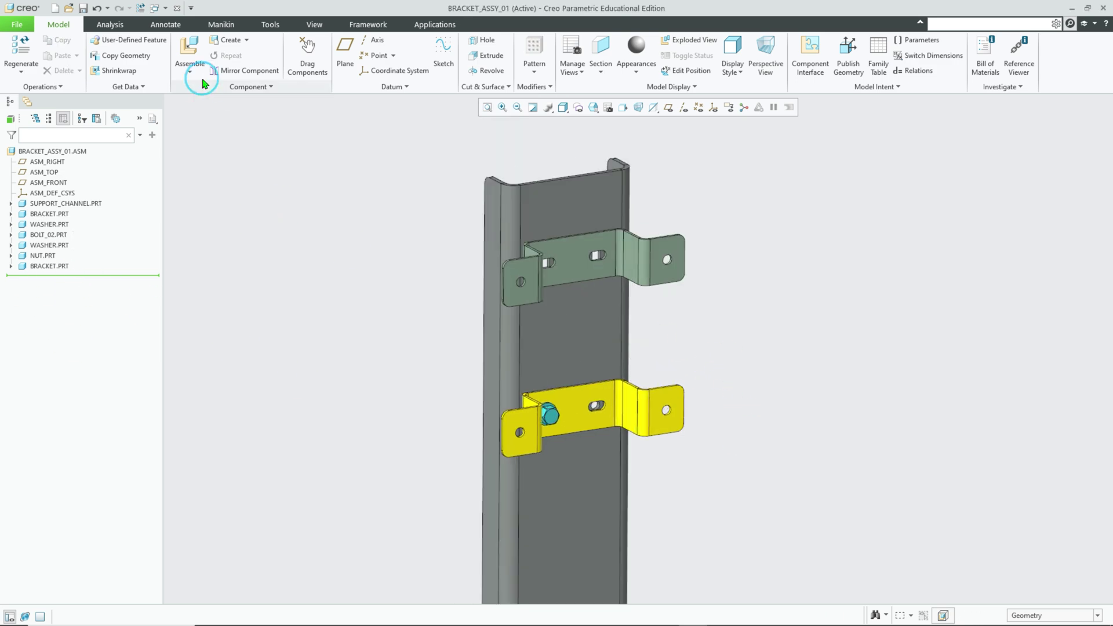
# Assemble washer.prt over the yellow bracket's free slot using the SURFACE_TO_SURFACE interface, referencing the channel hole and the bracket's front face
pyautogui.click(194, 53)
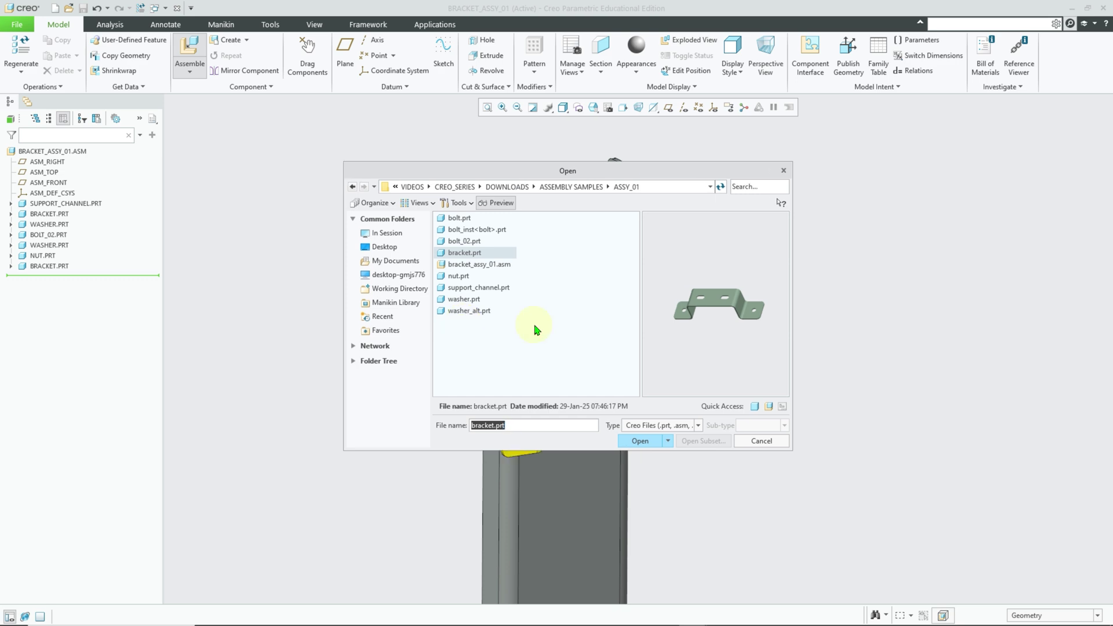
pyautogui.click(493, 300)
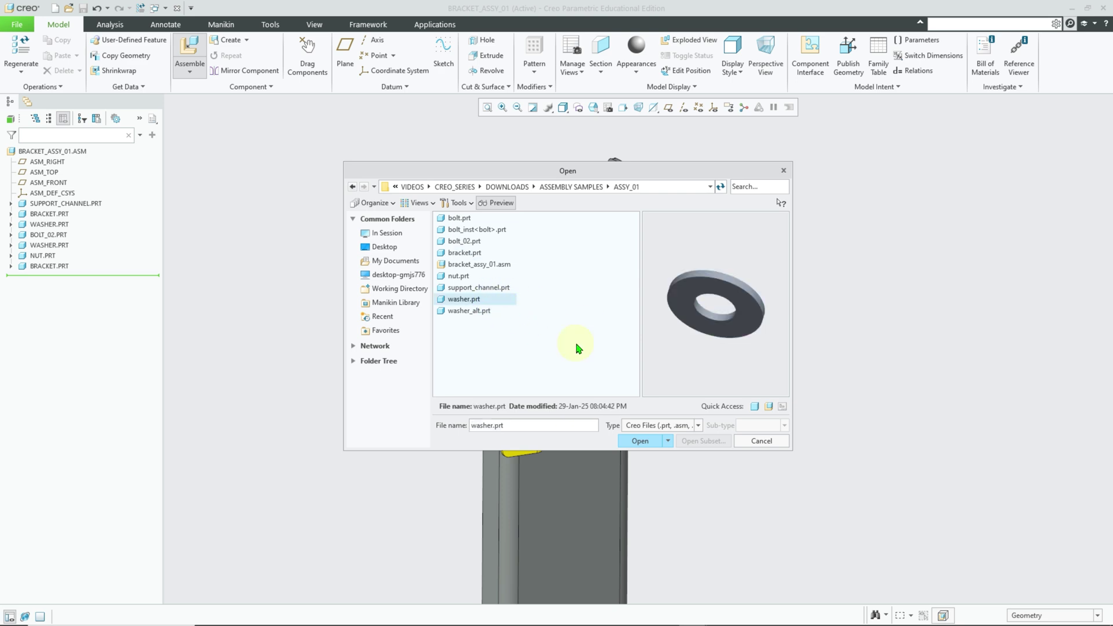
pyautogui.doubleClick(475, 299)
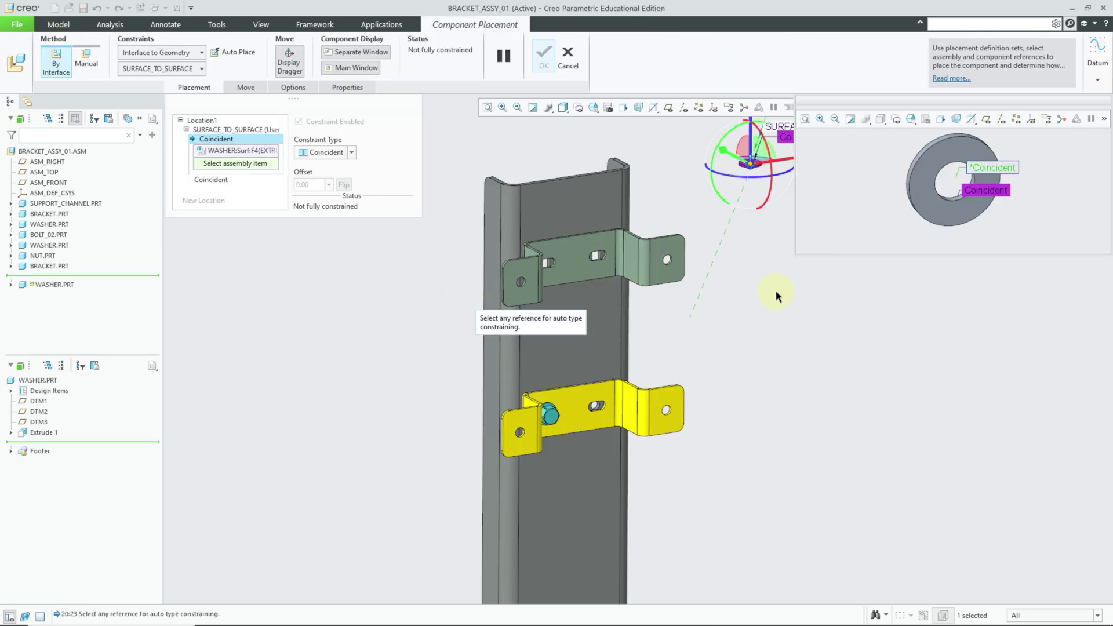
pyautogui.scroll(4, 609, 441)
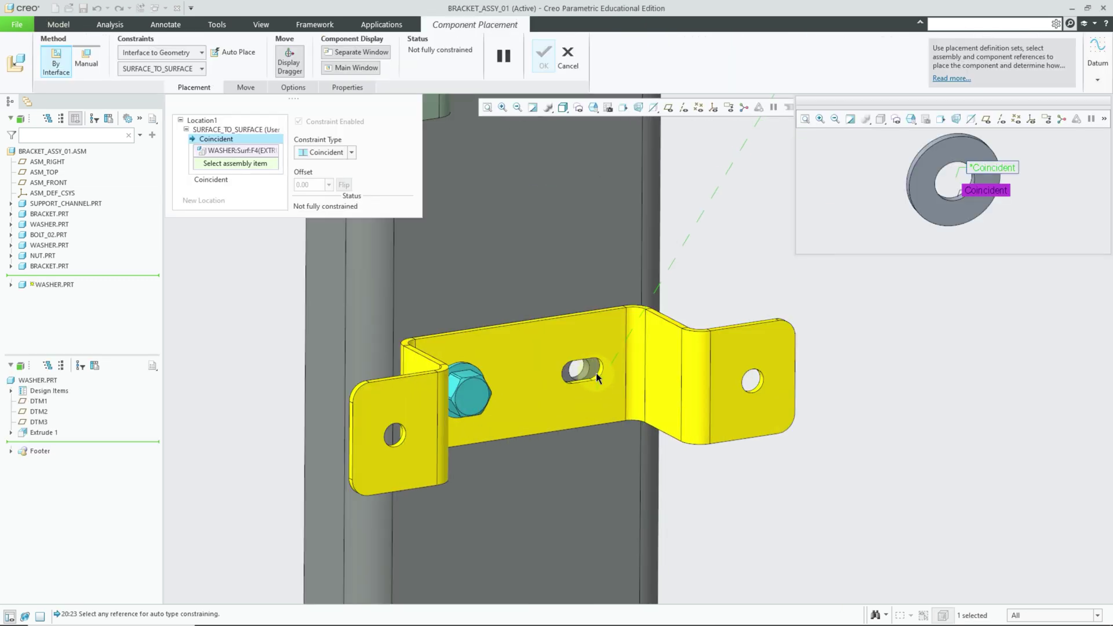
pyautogui.click(587, 393)
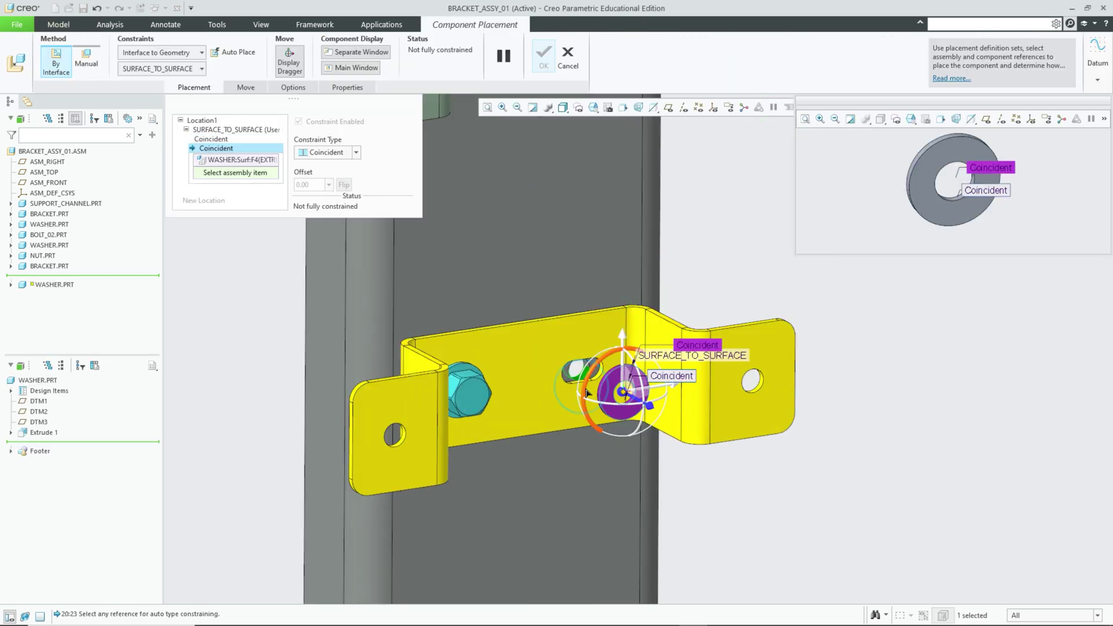
pyautogui.middleClick(721, 455)
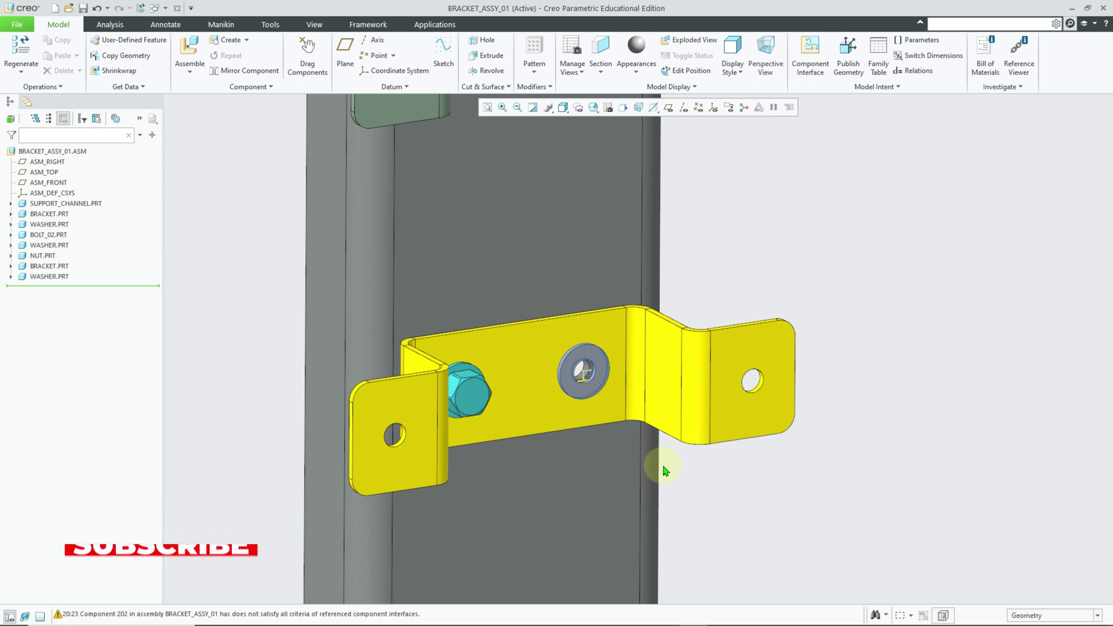
# Try to place another washer.prt at the green bracket's right-hand slot with the SURFACE_TO_SURFACE interface, using the slot's rounded end and front face
pyautogui.scroll(-5, 661, 464)
pyautogui.scroll(4, 611, 310)
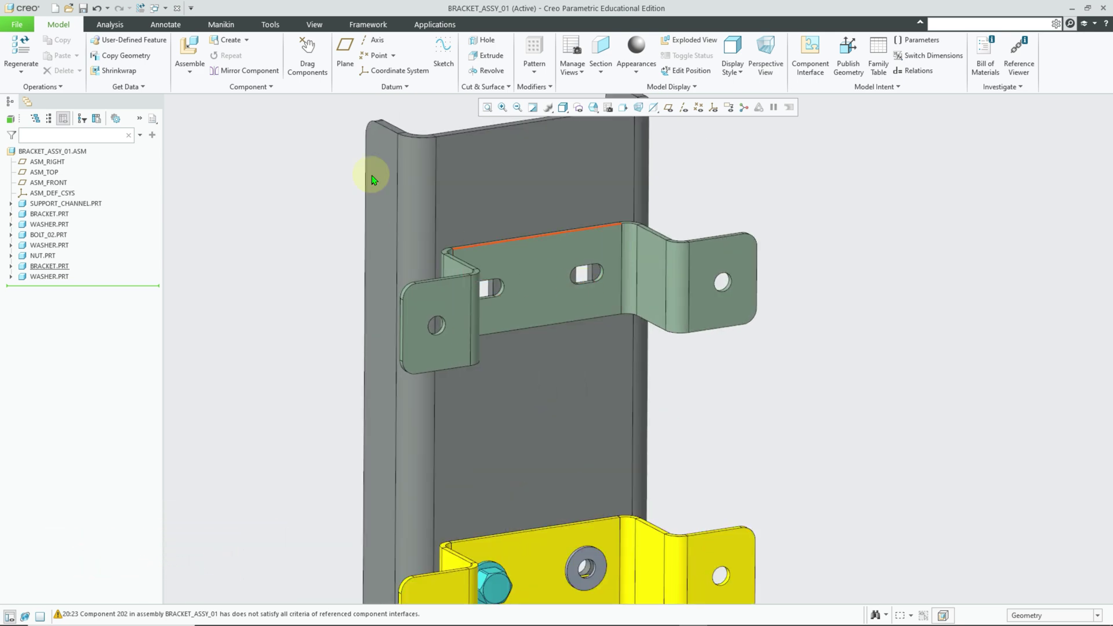
pyautogui.click(189, 49)
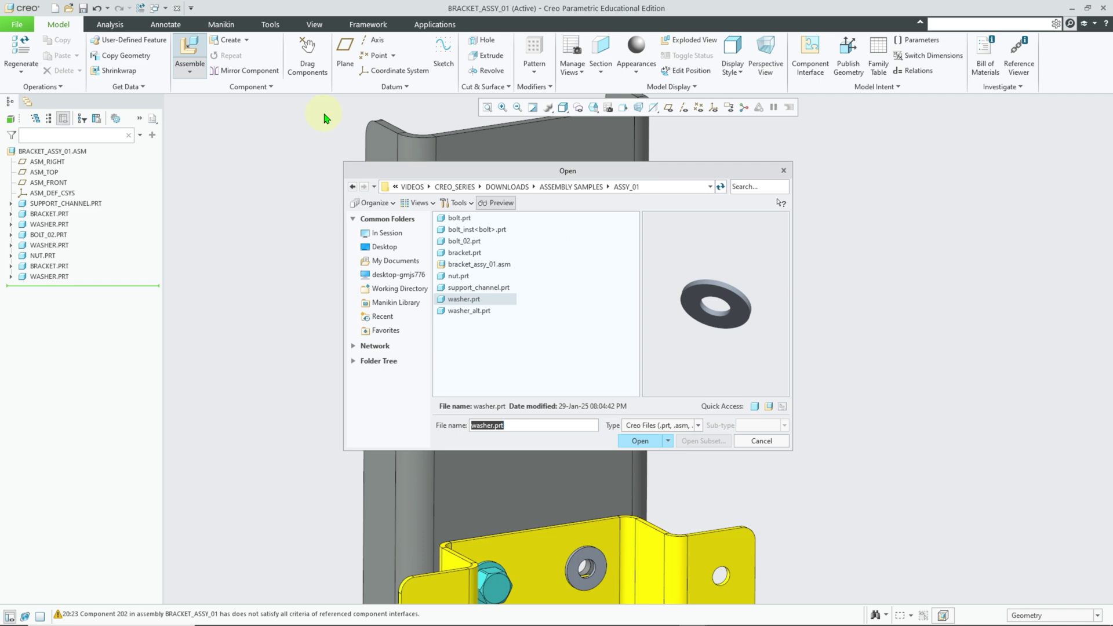
pyautogui.doubleClick(471, 304)
pyautogui.scroll(4, 603, 272)
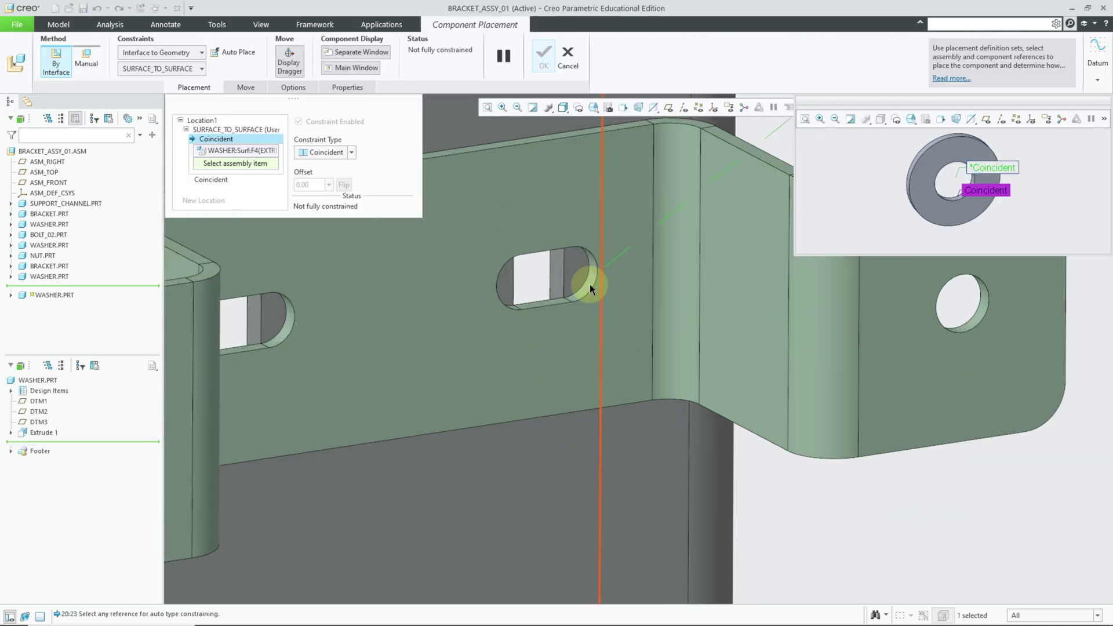
pyautogui.click(589, 285)
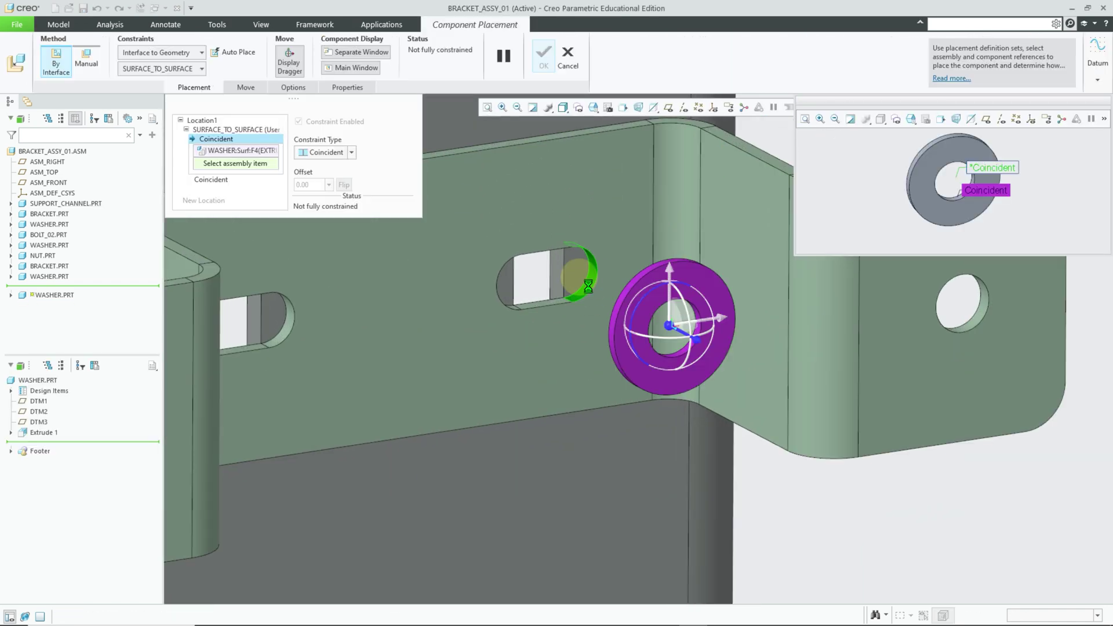
pyautogui.click(575, 324)
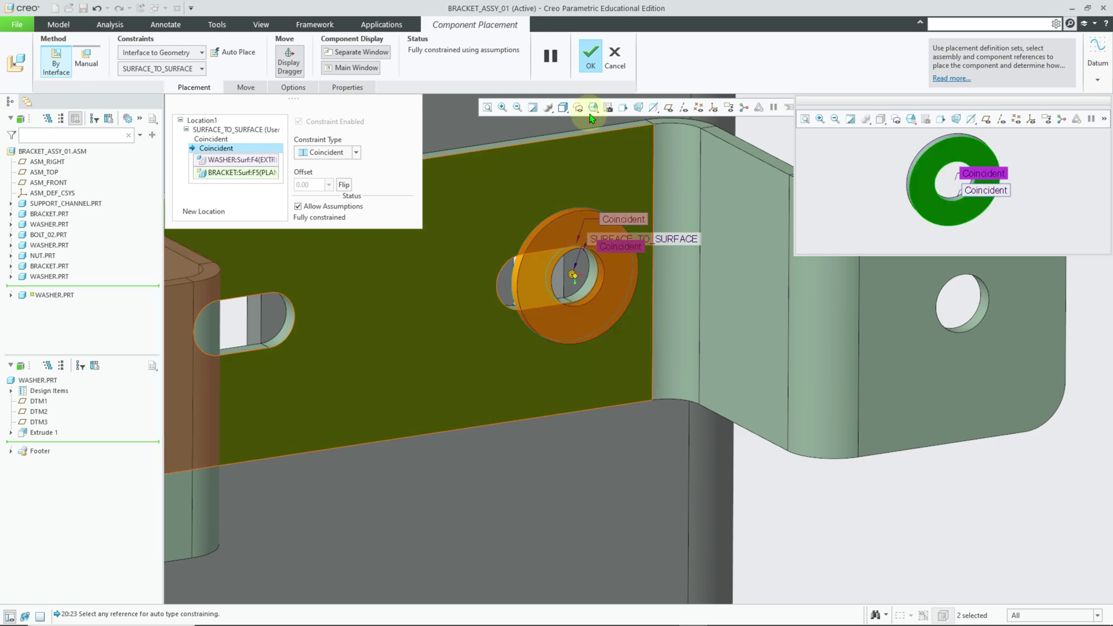
pyautogui.click(615, 58)
pyautogui.click(527, 340)
# Examine the green bracket's slots and compare them with the washer placed over the channel hole on the yellow bracket
pyautogui.scroll(3, 519, 337)
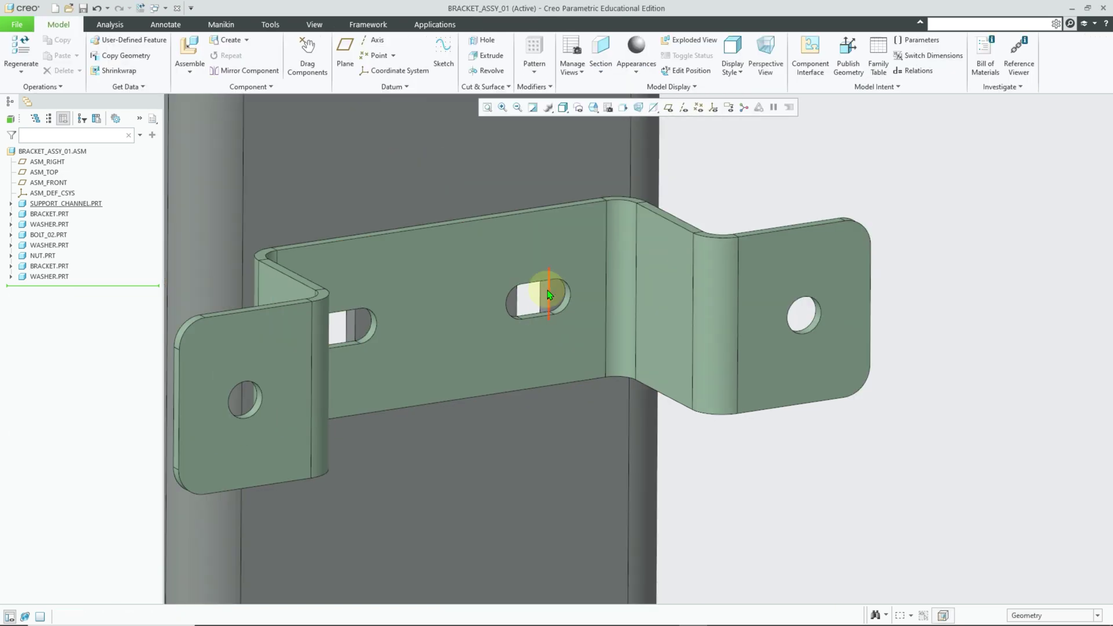
pyautogui.moveTo(544, 332); pyautogui.dragTo(568, 347, button='middle')
pyautogui.scroll(3, 560, 360)
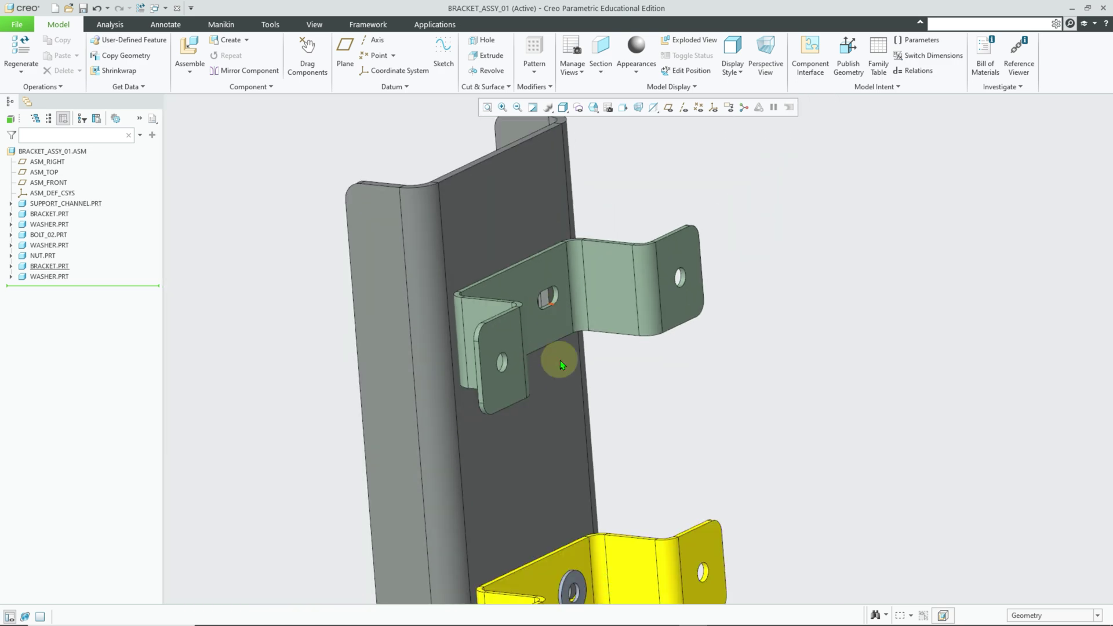
pyautogui.keyDown('shift'); pyautogui.moveTo(555, 450); pyautogui.dragTo(538, 290, button='middle'); pyautogui.keyUp('shift')
pyautogui.moveTo(602, 464); pyautogui.dragTo(575, 419, button='middle')
pyautogui.scroll(-4, 576, 415)
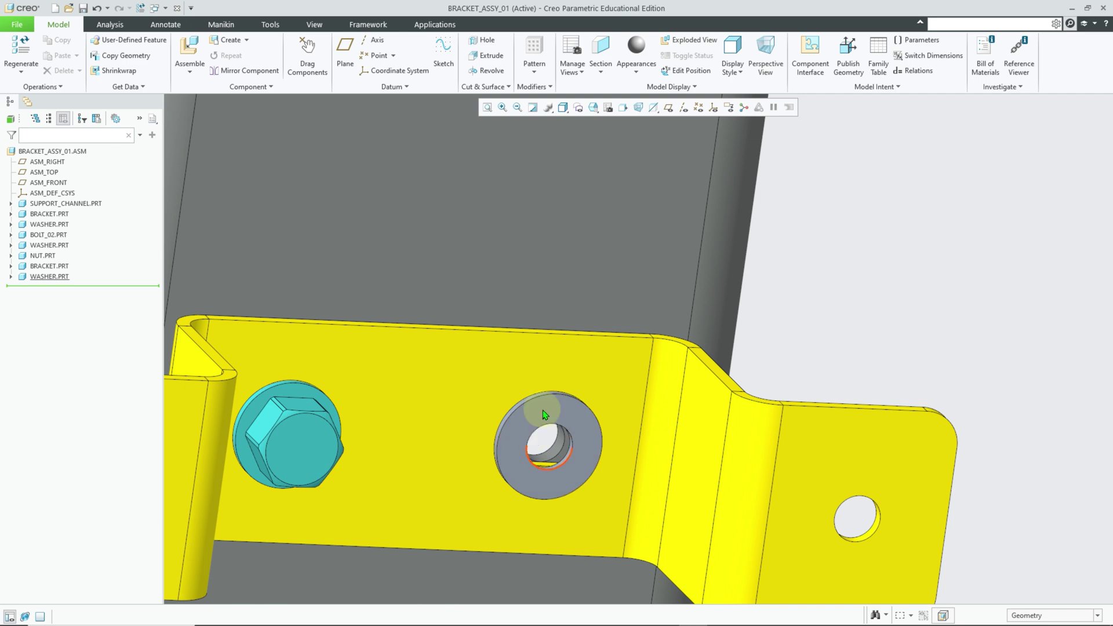
pyautogui.scroll(4, 560, 436)
pyautogui.keyDown('shift'); pyautogui.moveTo(548, 354); pyautogui.dragTo(552, 482, button='middle'); pyautogui.keyUp('shift')
pyautogui.keyDown('shift'); pyautogui.moveTo(593, 357); pyautogui.dragTo(551, 427, button='middle'); pyautogui.keyUp('shift')
pyautogui.moveTo(557, 371)
pyautogui.mouseDown(button='middle')
pyautogui.moveTo(555, 360)
pyautogui.moveTo(542, 387)
pyautogui.mouseUp(button='middle')
pyautogui.keyDown('shift'); pyautogui.moveTo(542, 388); pyautogui.dragTo(583, 360, button='middle'); pyautogui.keyUp('shift')
pyautogui.click(454, 163)
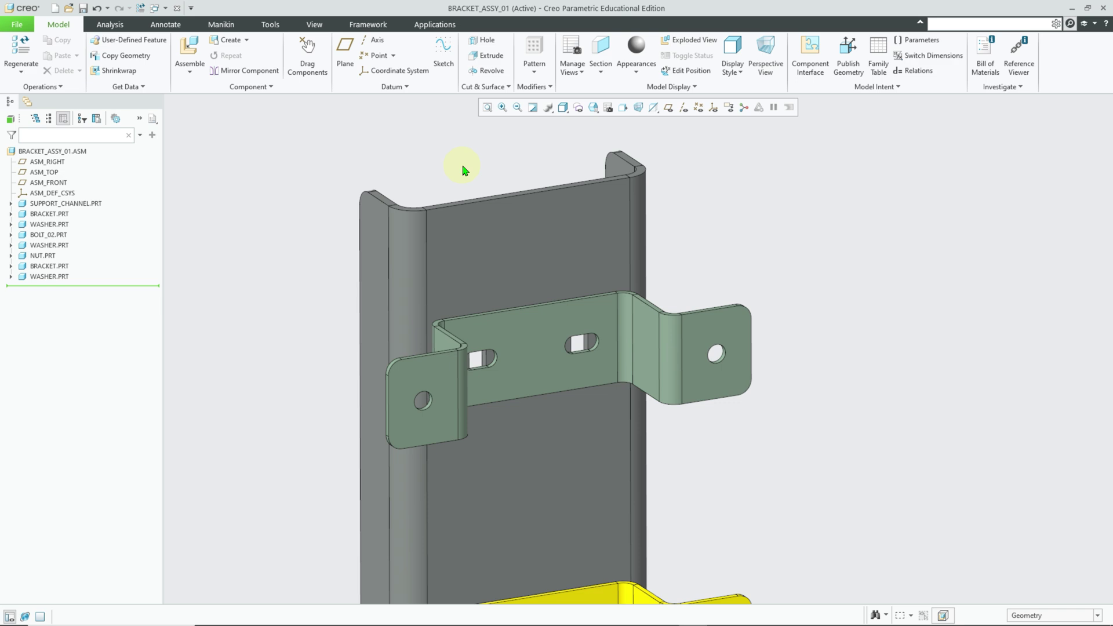
# Assemble washer.prt at the green bracket's right-hand slot with the AXIS_TO_SURFACE interface, referencing the channel hole's axis and the bracket's front face
pyautogui.click(189, 51)
pyautogui.doubleClick(471, 300)
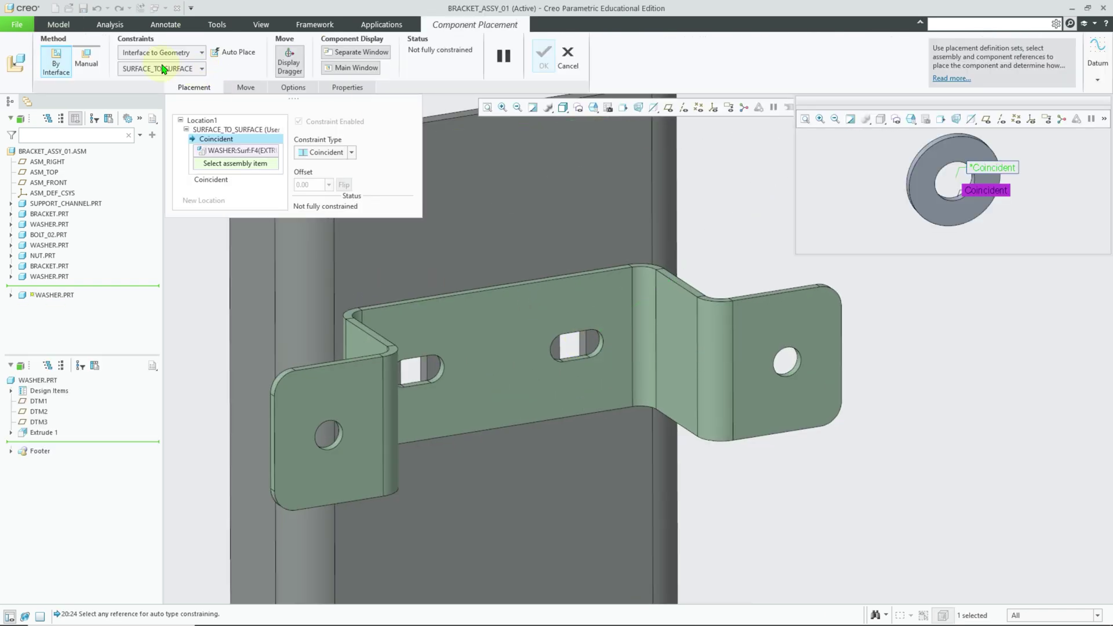
pyautogui.click(168, 69)
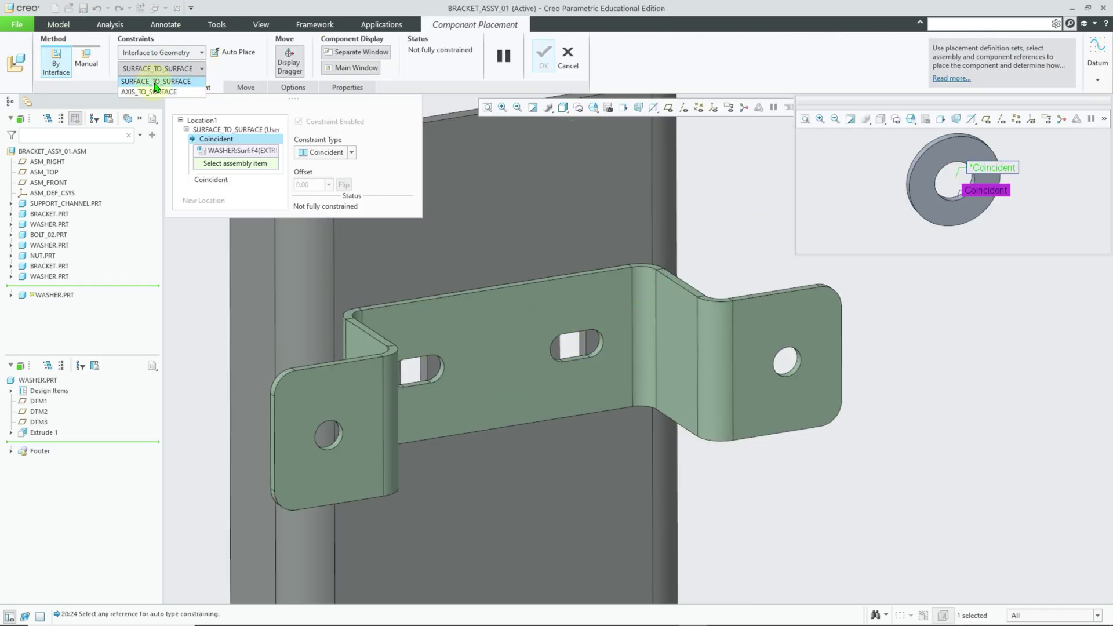
pyautogui.click(155, 92)
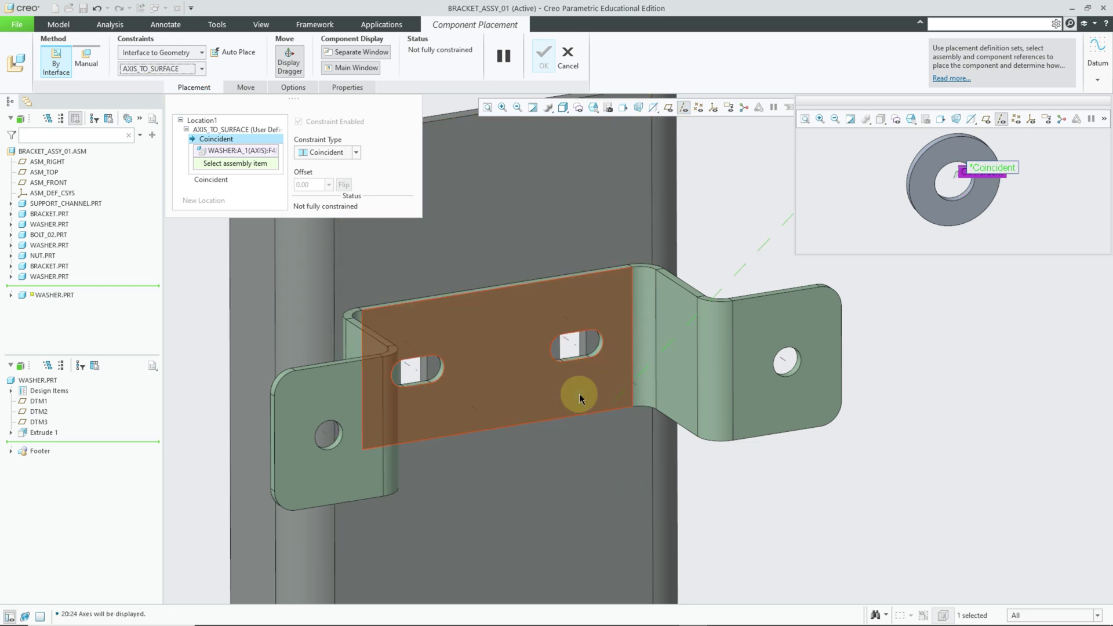
pyautogui.scroll(-4, 573, 371)
pyautogui.click(545, 287)
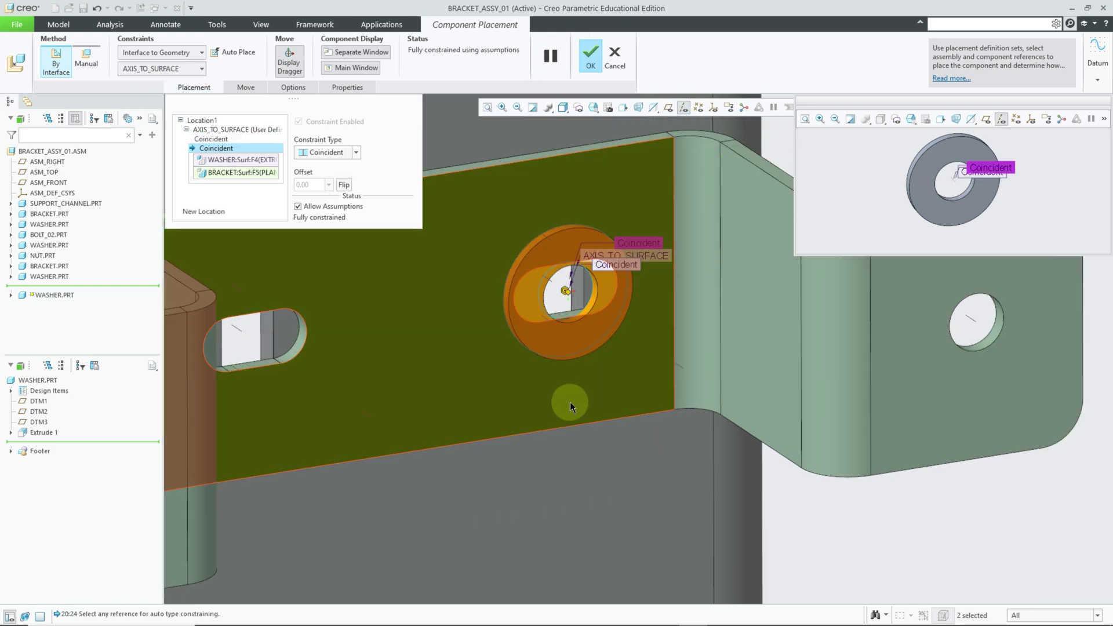
pyautogui.middleClick(620, 396)
pyautogui.scroll(4, 676, 417)
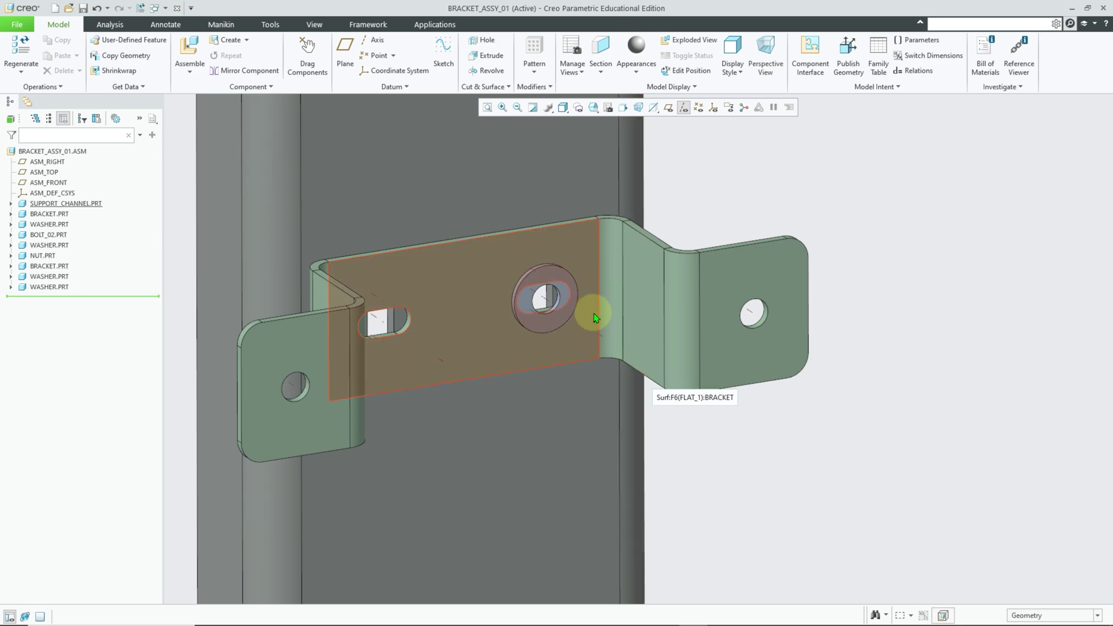
pyautogui.scroll(-3, 676, 394)
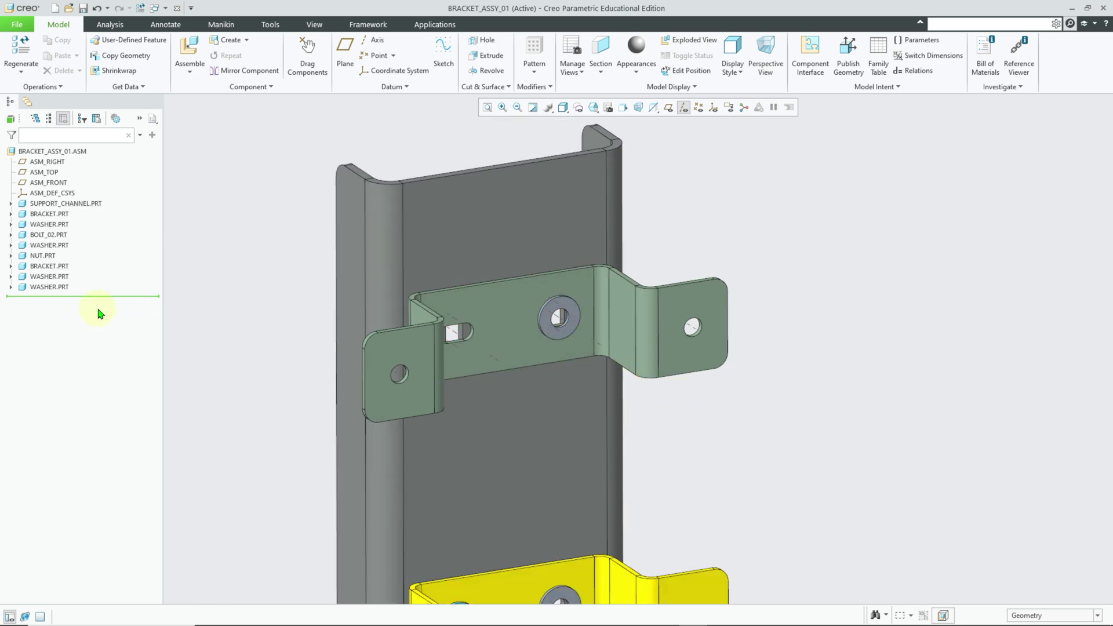
# Delete the last two WASHER.PRT components, one on the green bracket and one on the yellow bracket
pyautogui.click(51, 287)
pyautogui.keyDown('ctrl'); pyautogui.click(49, 277); pyautogui.keyUp('ctrl')
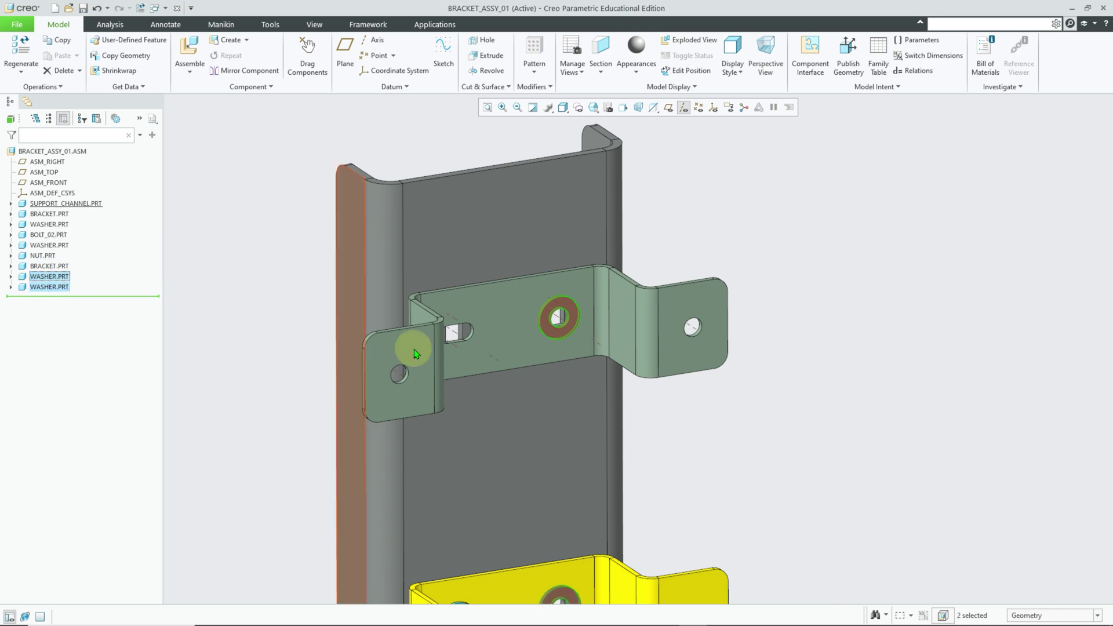
pyautogui.press('Delete')
pyautogui.click(530, 343)
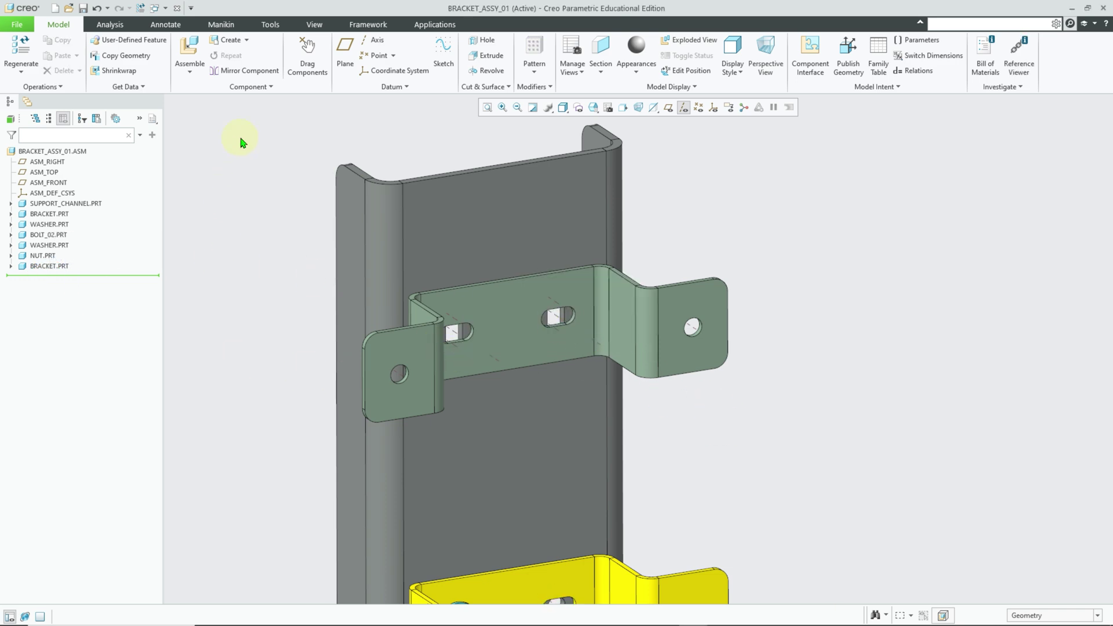
# Place a new washer.prt over the green bracket's right-hand slot using AXIS_TO_SURFACE, aligned to the channel hole axis and the bracket's front face
pyautogui.click(189, 49)
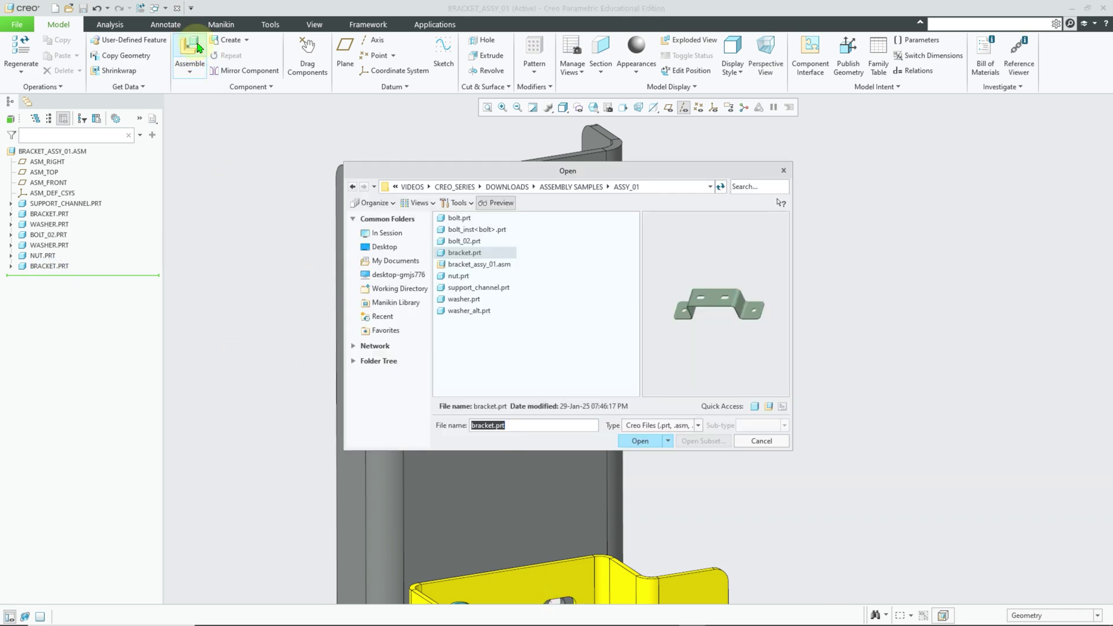
pyautogui.doubleClick(469, 300)
pyautogui.scroll(3, 559, 315)
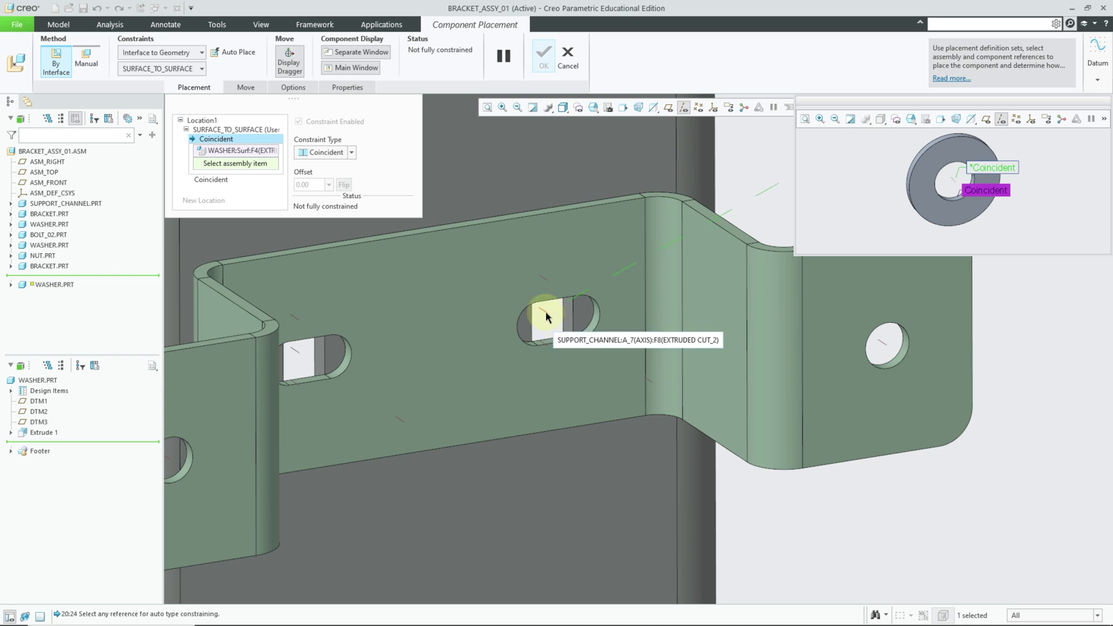
pyautogui.click(156, 68)
pyautogui.click(151, 90)
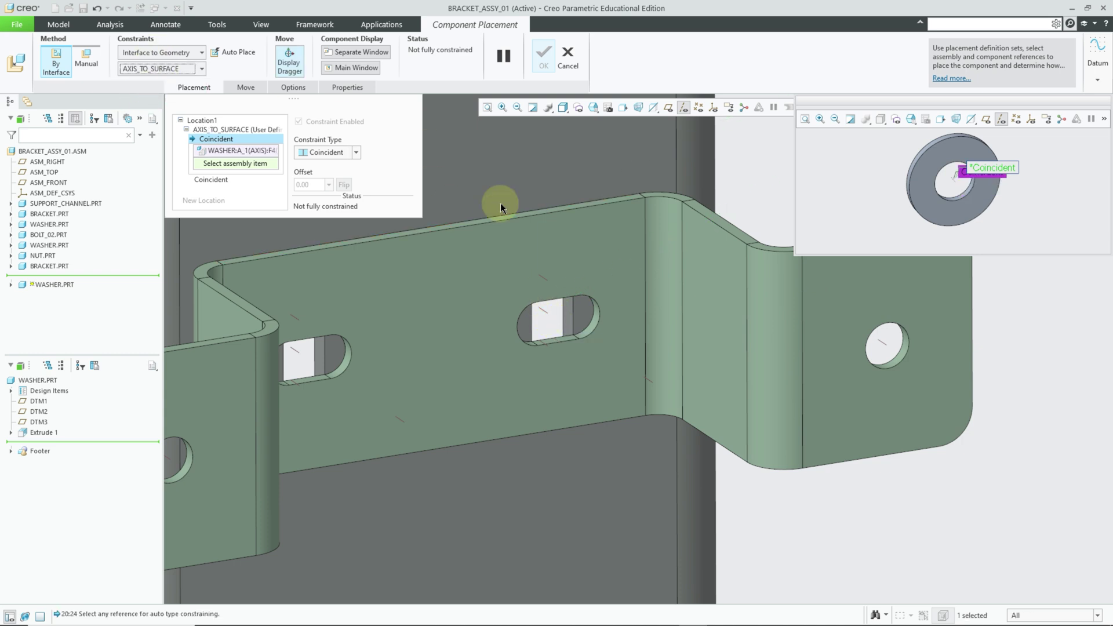
pyautogui.click(545, 316)
pyautogui.click(567, 279)
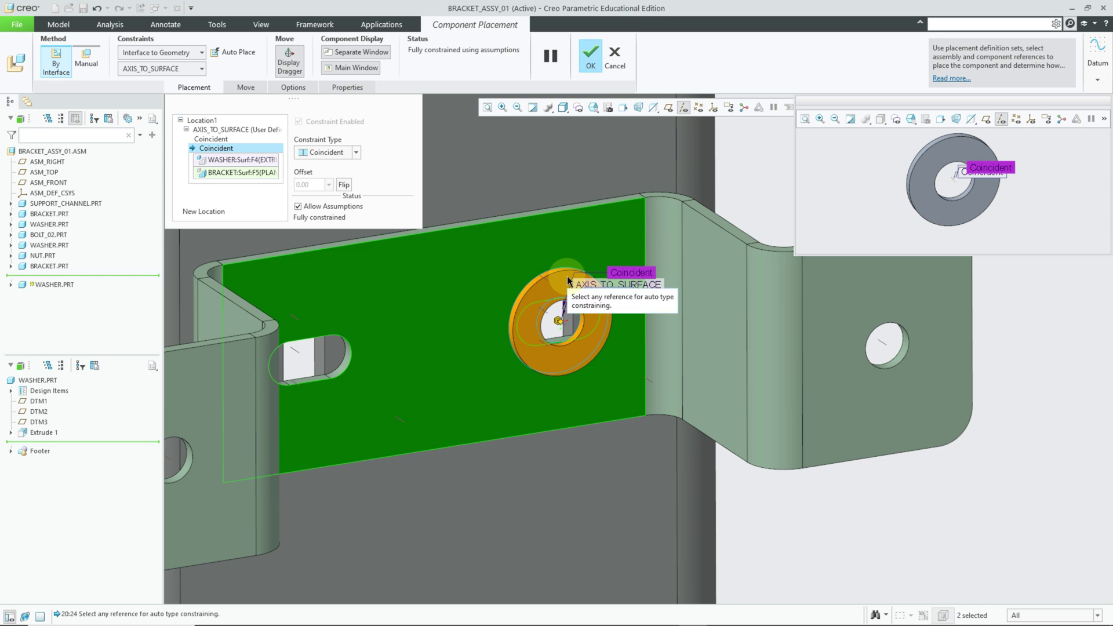
# Add a second location for the washer at the green bracket's left-hand slot, referencing its channel hole axis and the front face, and complete the placement
pyautogui.scroll(-3, 299, 360)
pyautogui.rightClick(642, 225)
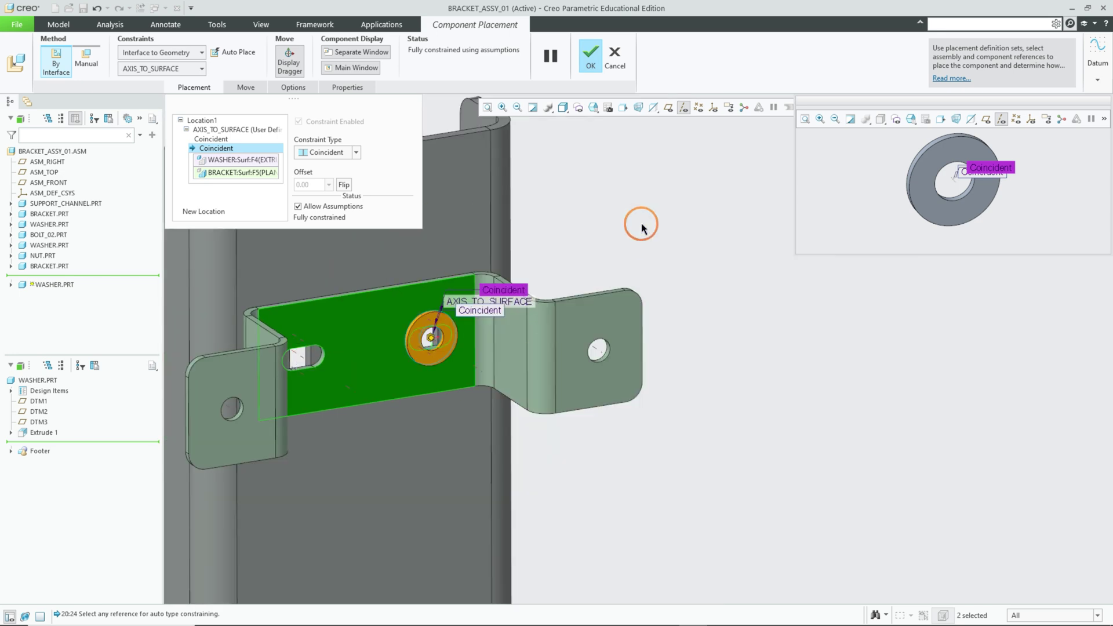
pyautogui.click(681, 322)
pyautogui.scroll(3, 266, 398)
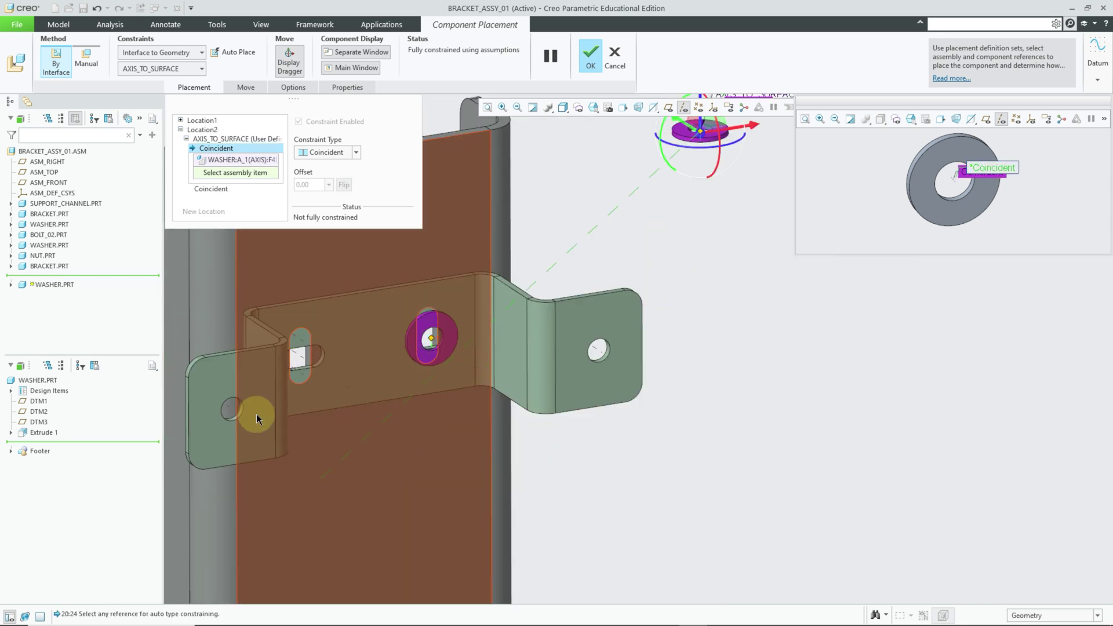
pyautogui.click(313, 329)
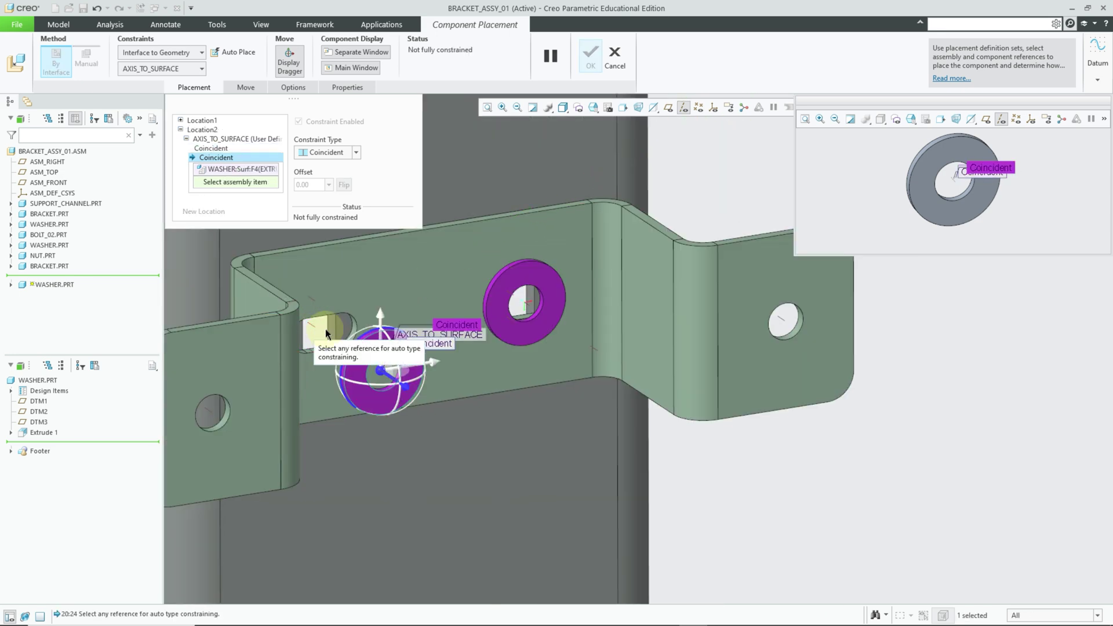
pyautogui.click(389, 300)
pyautogui.middleClick(683, 456)
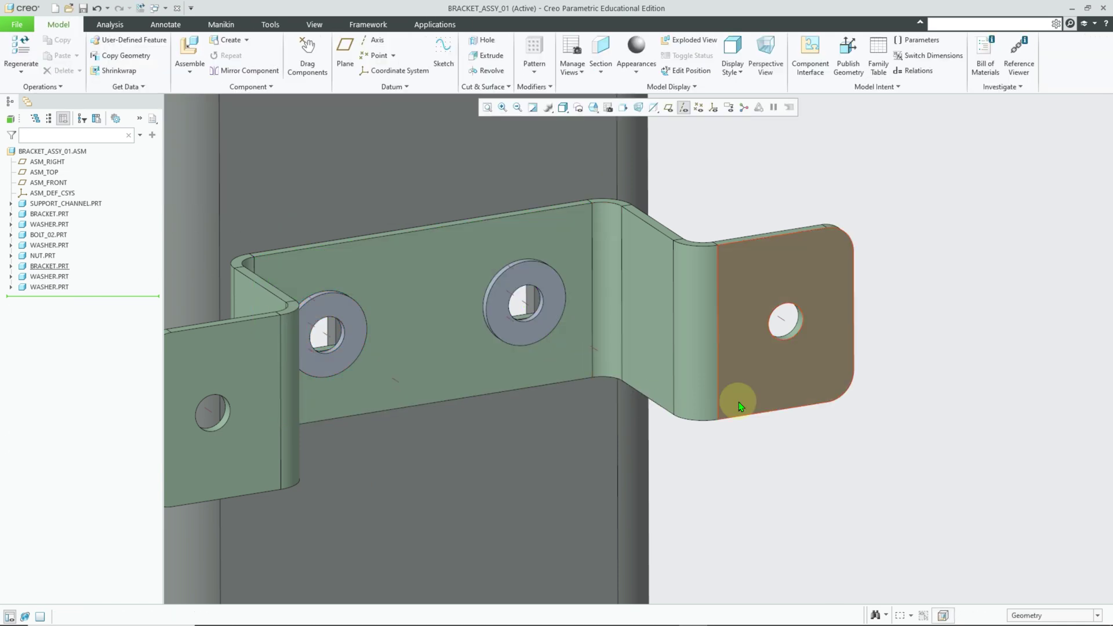
pyautogui.hotkey('ctrl', 'd')
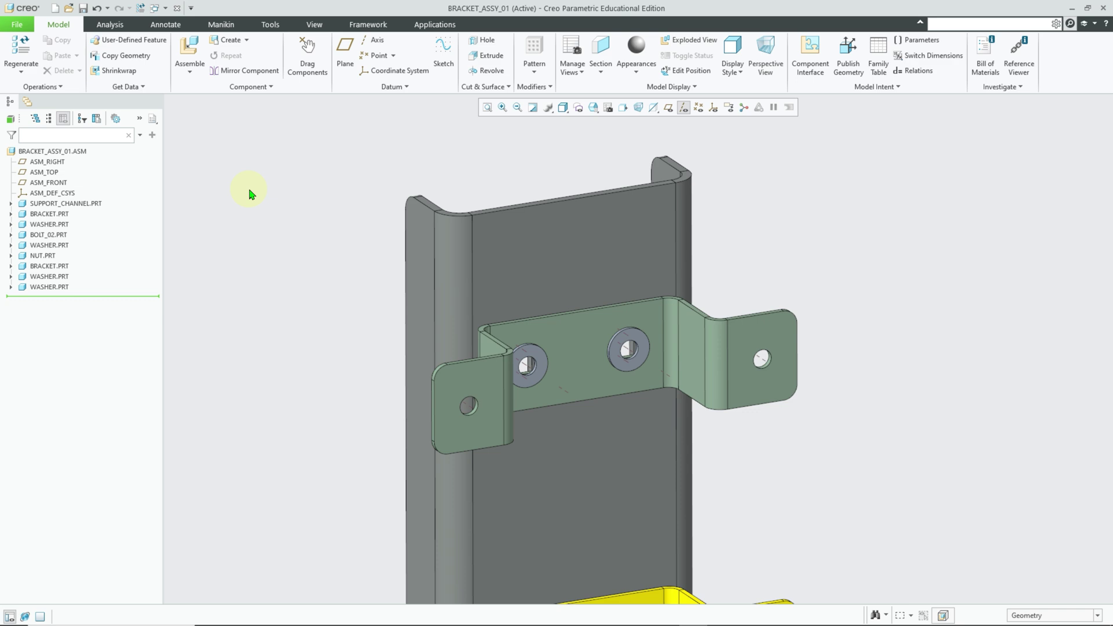
# Open the washer_alt.prt part from the ASSY_01 folder
pyautogui.click(68, 8)
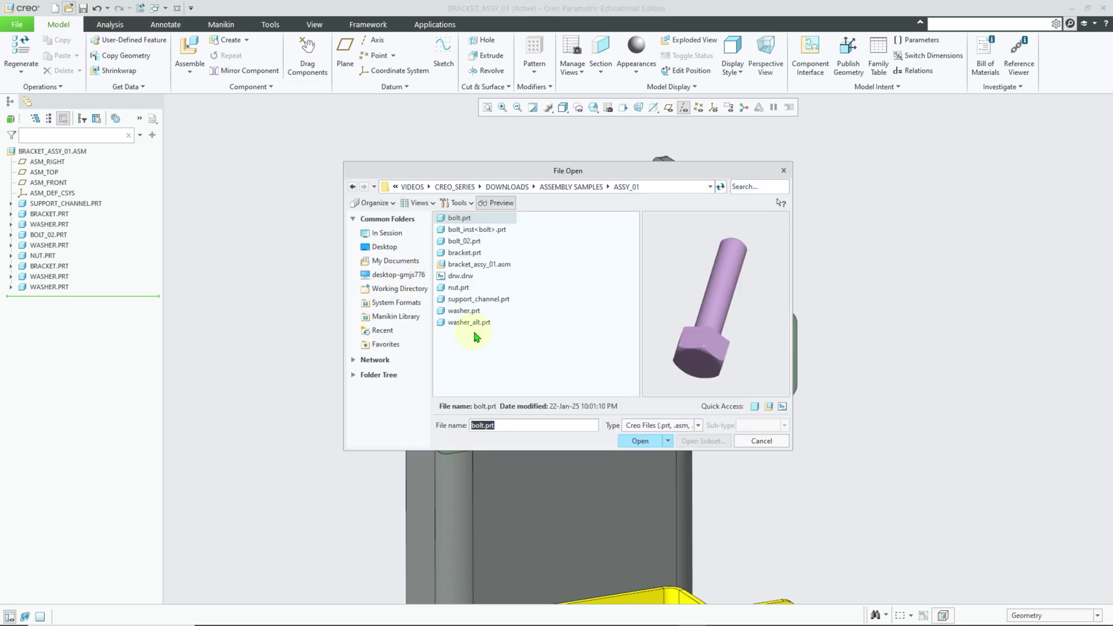
pyautogui.click(468, 322)
pyautogui.click(640, 441)
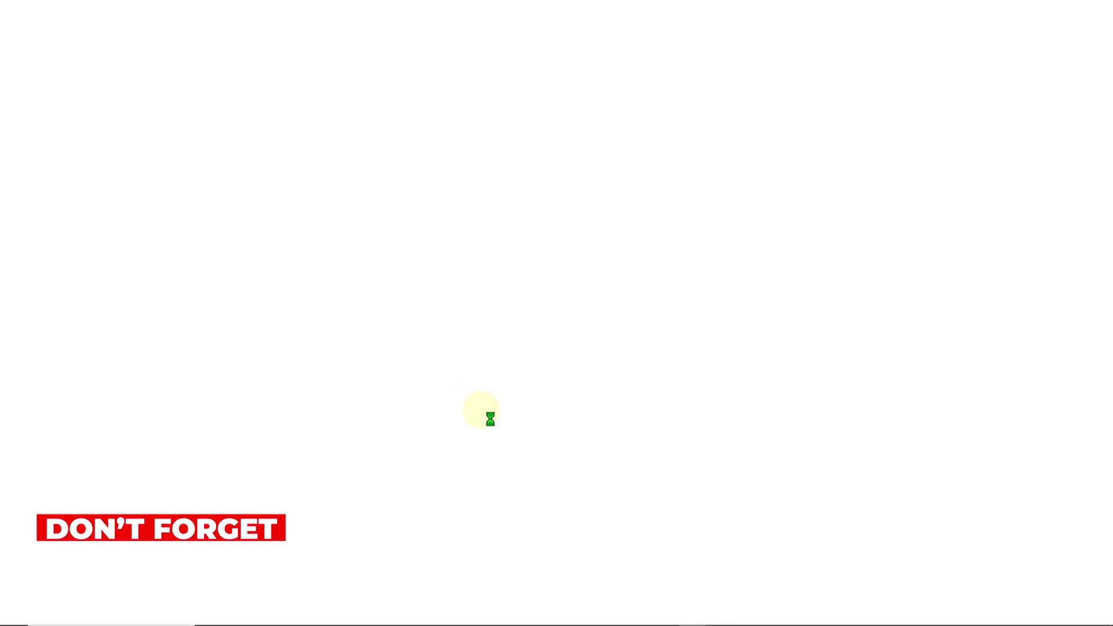
pyautogui.scroll(4, 422, 370)
pyautogui.moveTo(520, 385); pyautogui.dragTo(553, 370, button='middle')
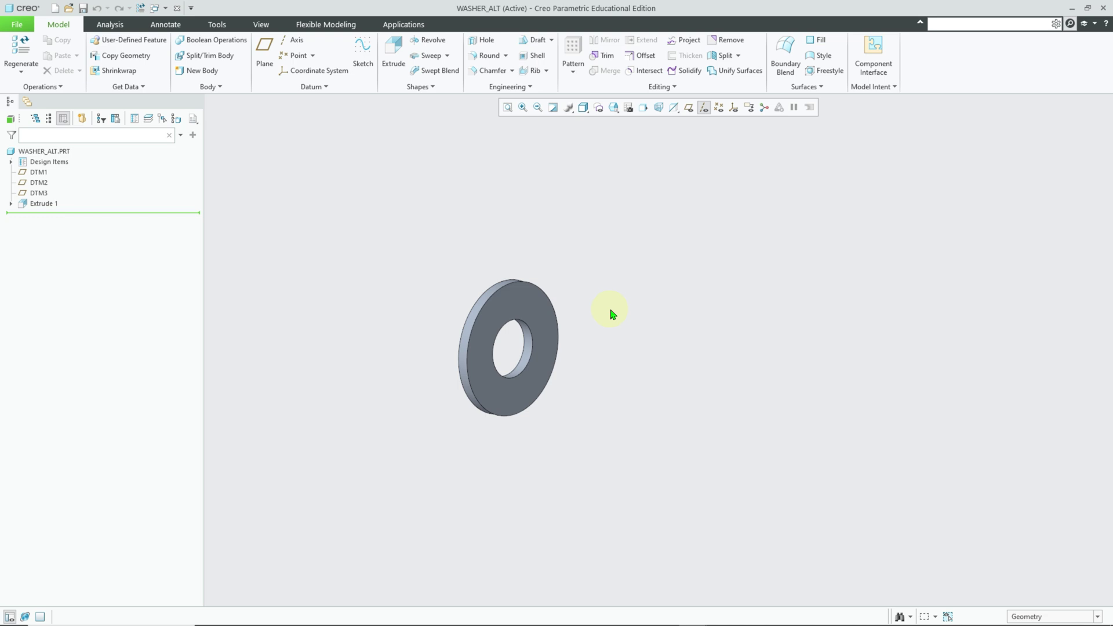
pyautogui.keyDown('shift'); pyautogui.moveTo(613, 313); pyautogui.dragTo(715, 305, button='middle'); pyautogui.keyUp('shift')
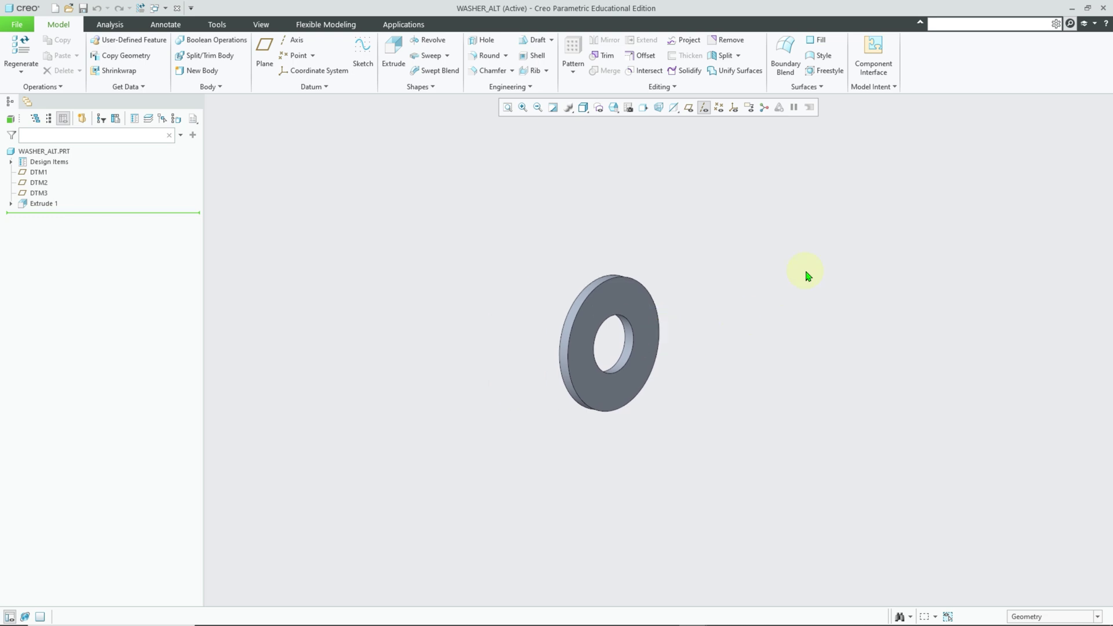
# Start a component interface for the washer with a Coincident constraint on the hole's inner cylindrical surface
pyautogui.click(877, 63)
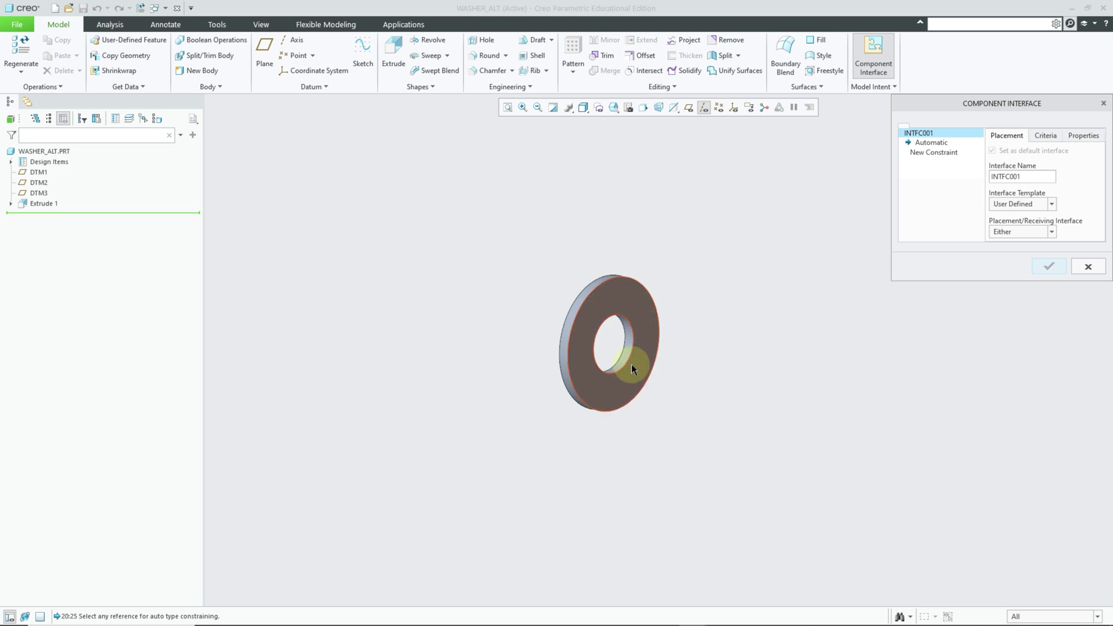
pyautogui.scroll(-3, 631, 364)
pyautogui.click(610, 321)
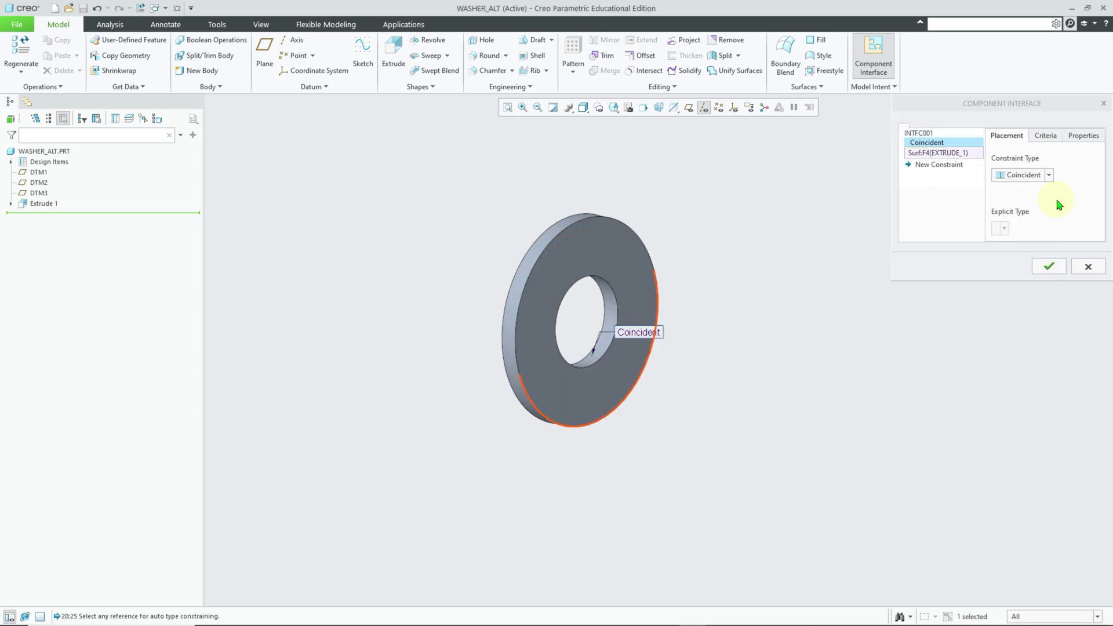
pyautogui.click(1021, 175)
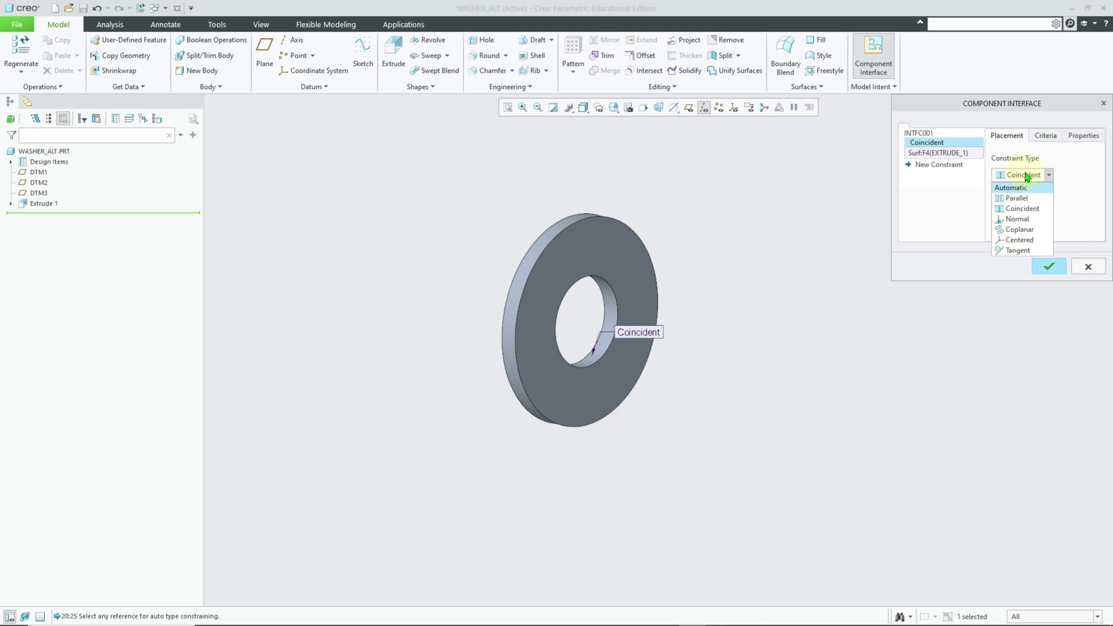
pyautogui.click(941, 197)
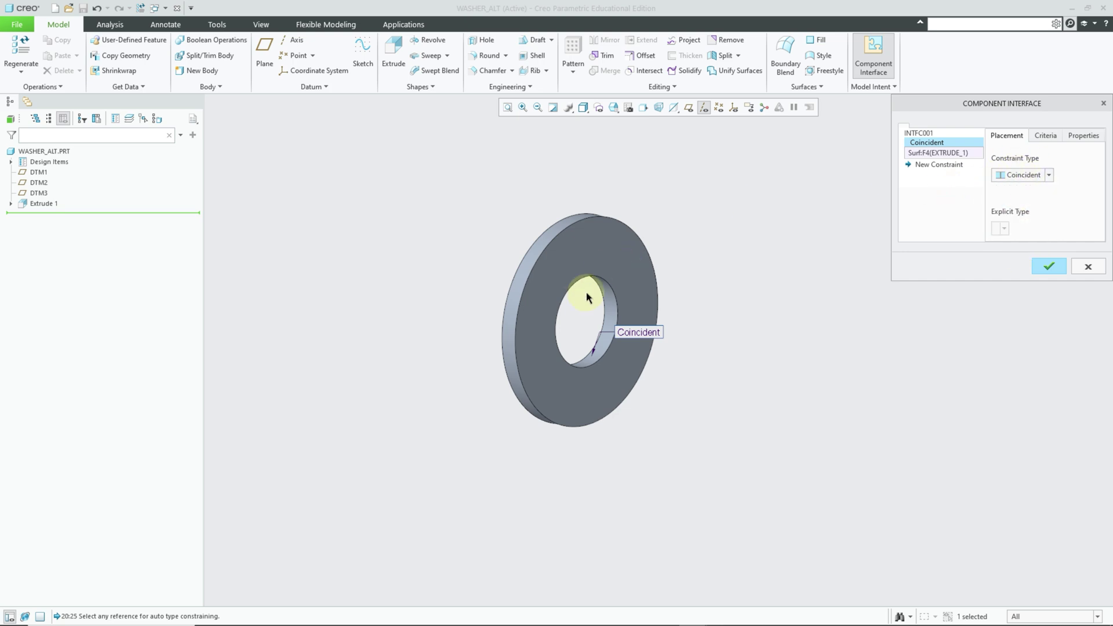
# Add a second Coincident constraint on the washer's front flat face, with explicit type Mate, and save the interface
pyautogui.click(937, 165)
pyautogui.click(603, 261)
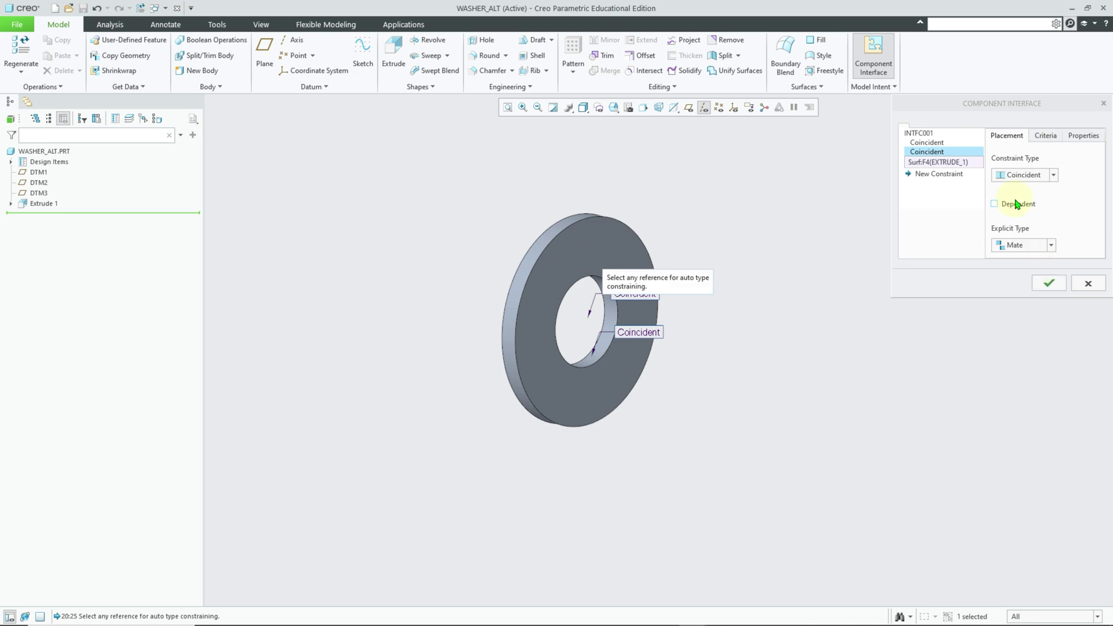
pyautogui.click(1023, 176)
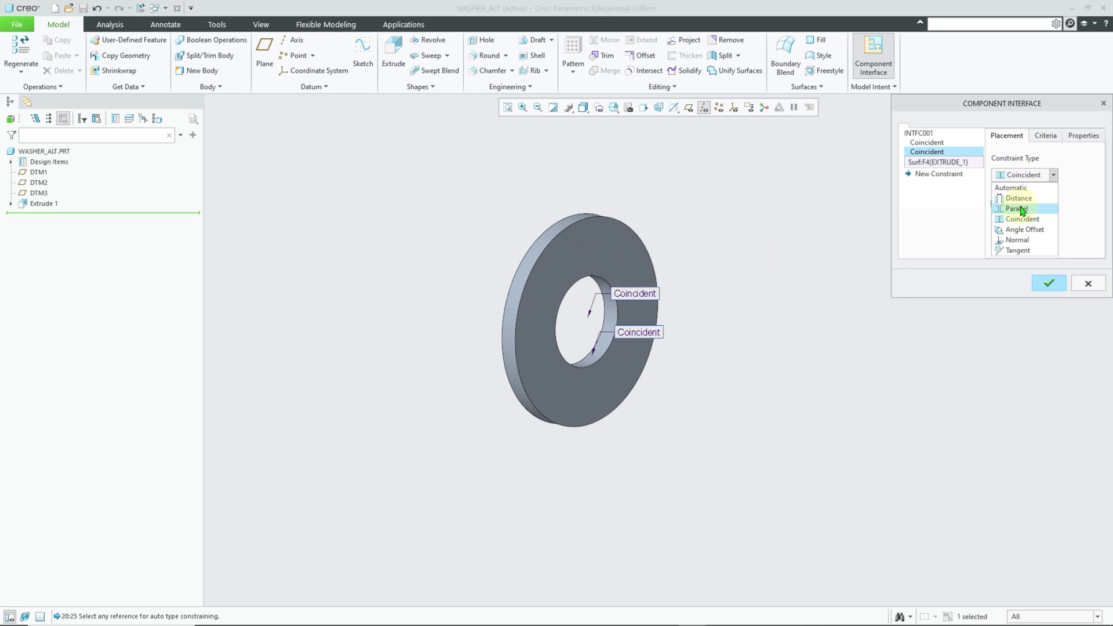
pyautogui.click(1070, 177)
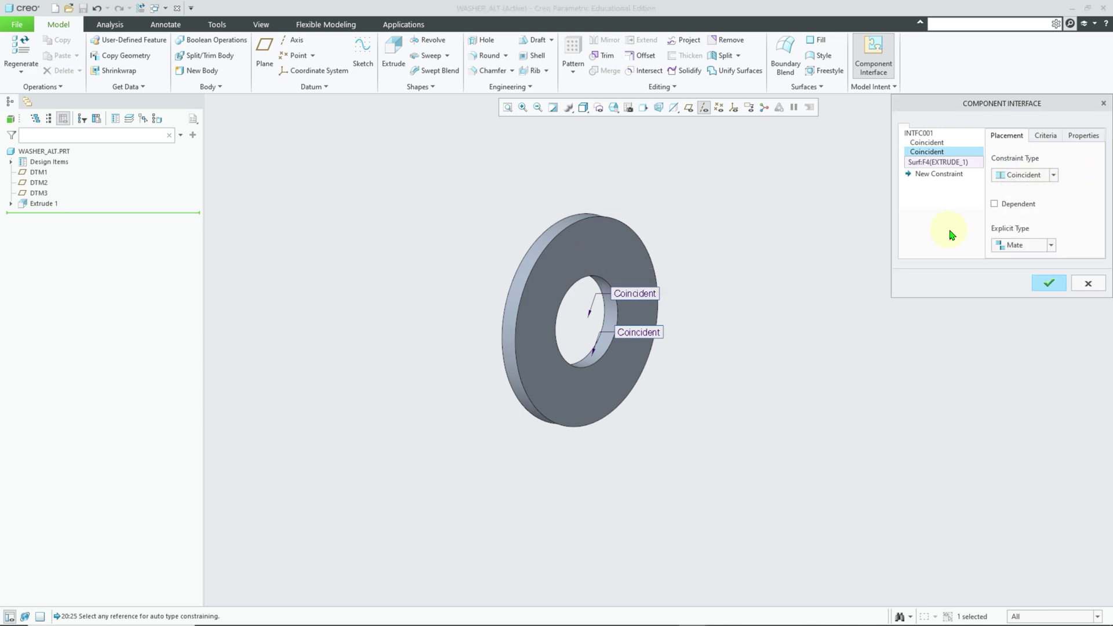
pyautogui.click(1049, 283)
# Rename the INTFC001 interface in the model tree as FACE_TO_FACE
pyautogui.click(10, 222)
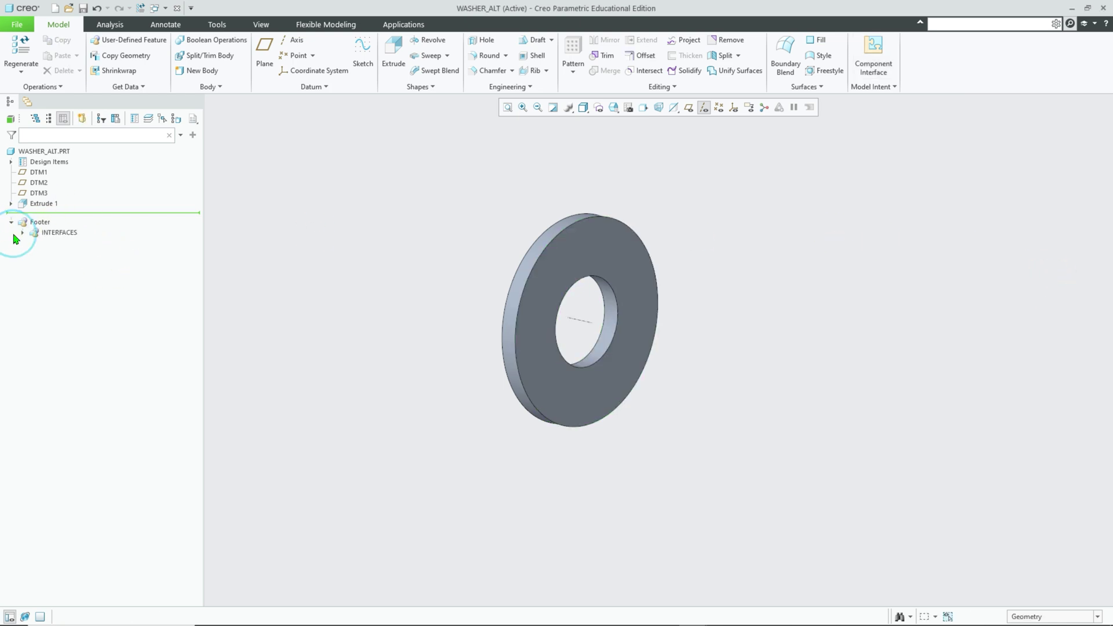
pyautogui.click(23, 233)
pyautogui.click(58, 243)
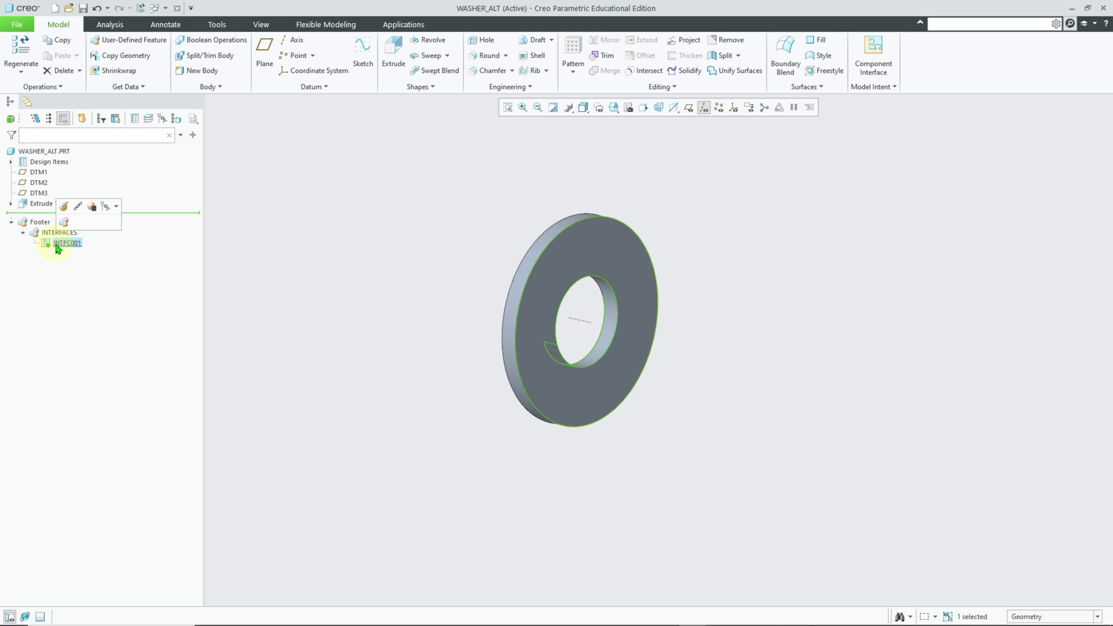
pyautogui.rightClick(57, 243)
pyautogui.press('Escape')
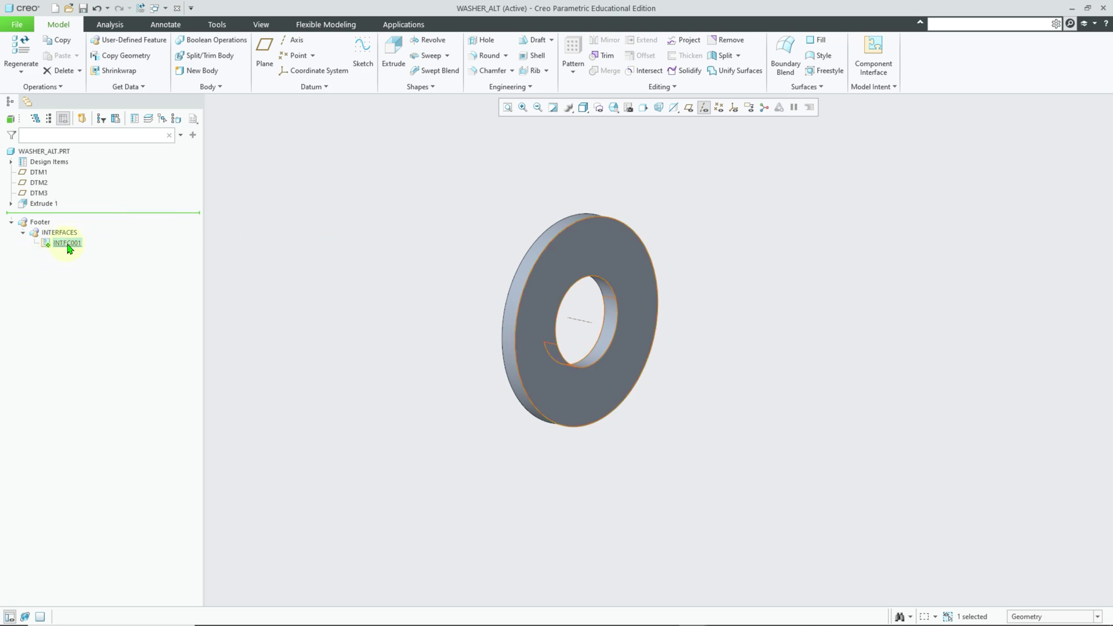
pyautogui.rightClick(67, 248)
pyautogui.click(119, 345)
pyautogui.write('FACE_TO_FACE')
pyautogui.click(325, 306)
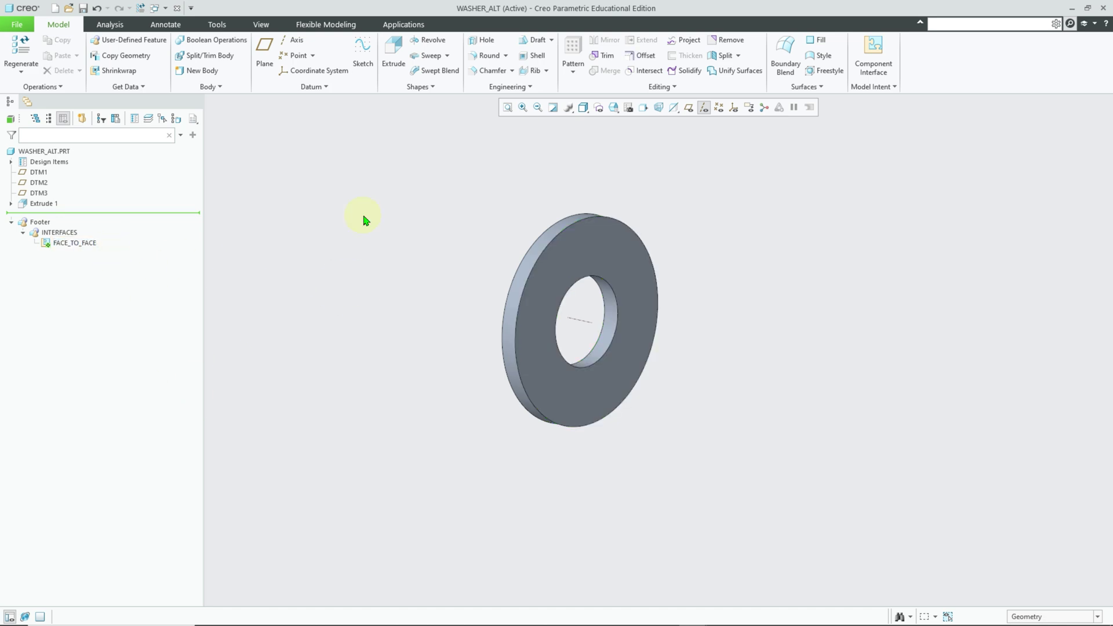
# Create a second washer interface with Coincident constraints on the hole axis (Align) and the washer's front flat face (Mate)
pyautogui.click(874, 55)
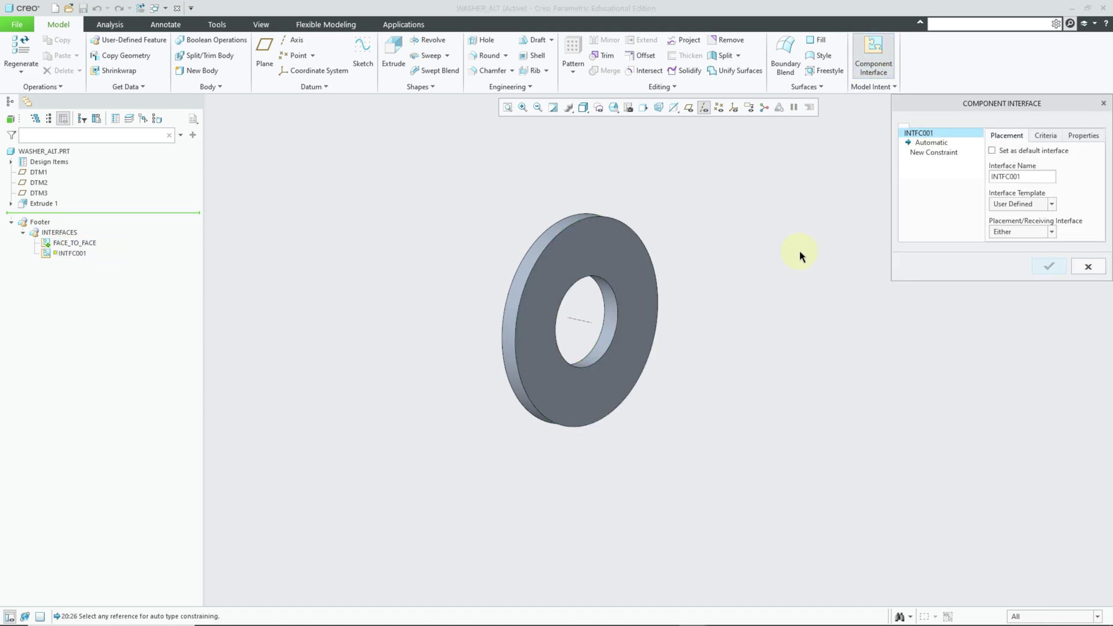
pyautogui.click(583, 338)
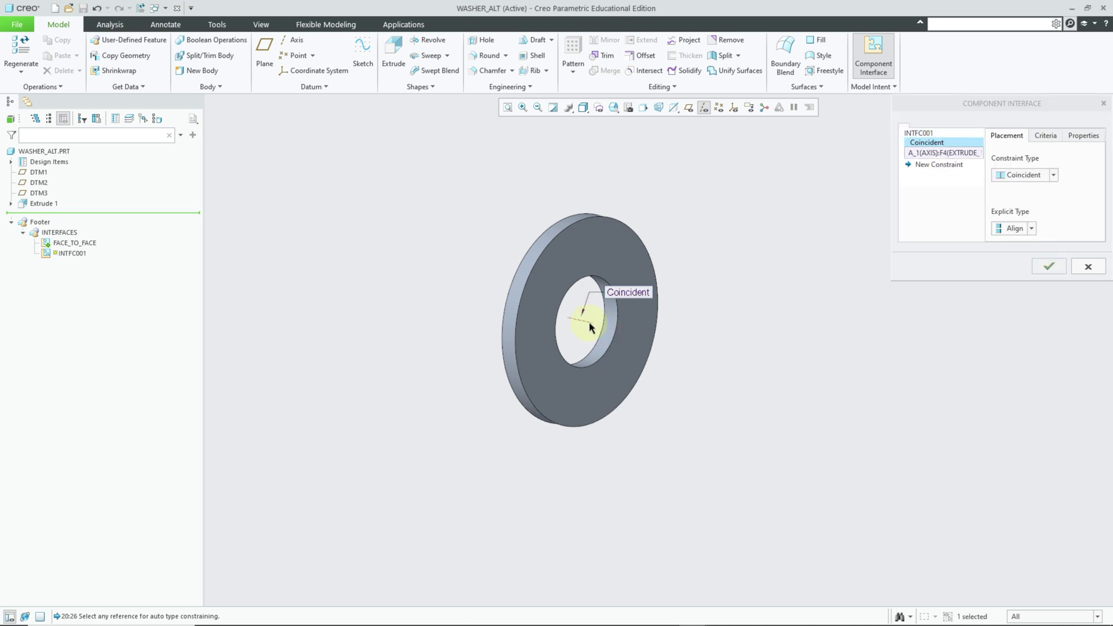
pyautogui.click(612, 259)
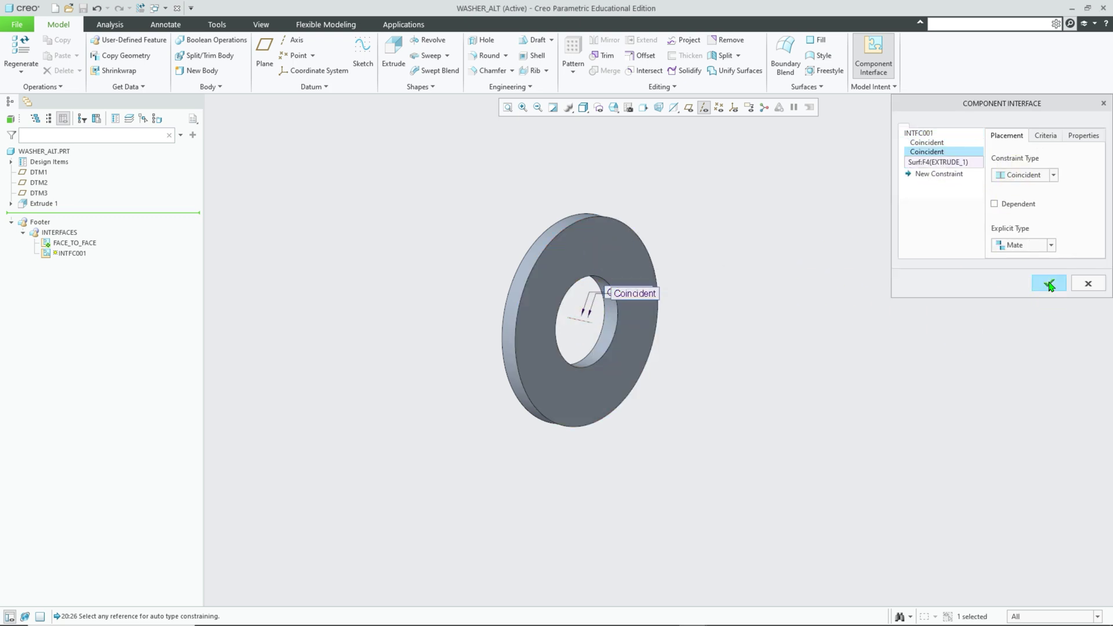
pyautogui.click(1051, 286)
# Rename the new INTFC001 interface in the model tree as AXIS_TO_FACE
pyautogui.click(68, 254)
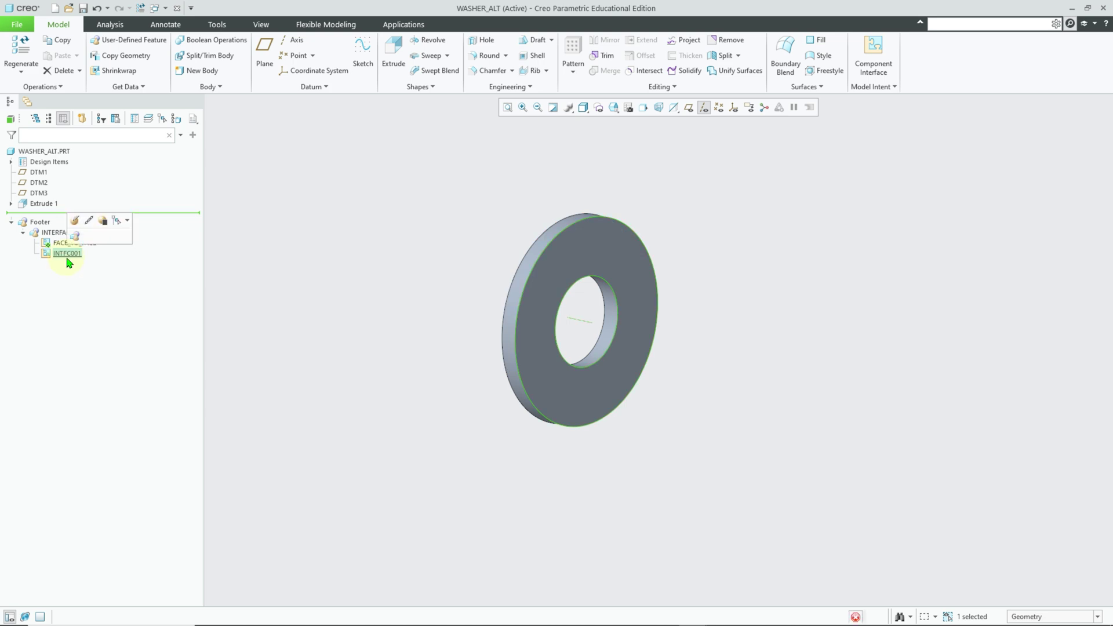
pyautogui.click(312, 280)
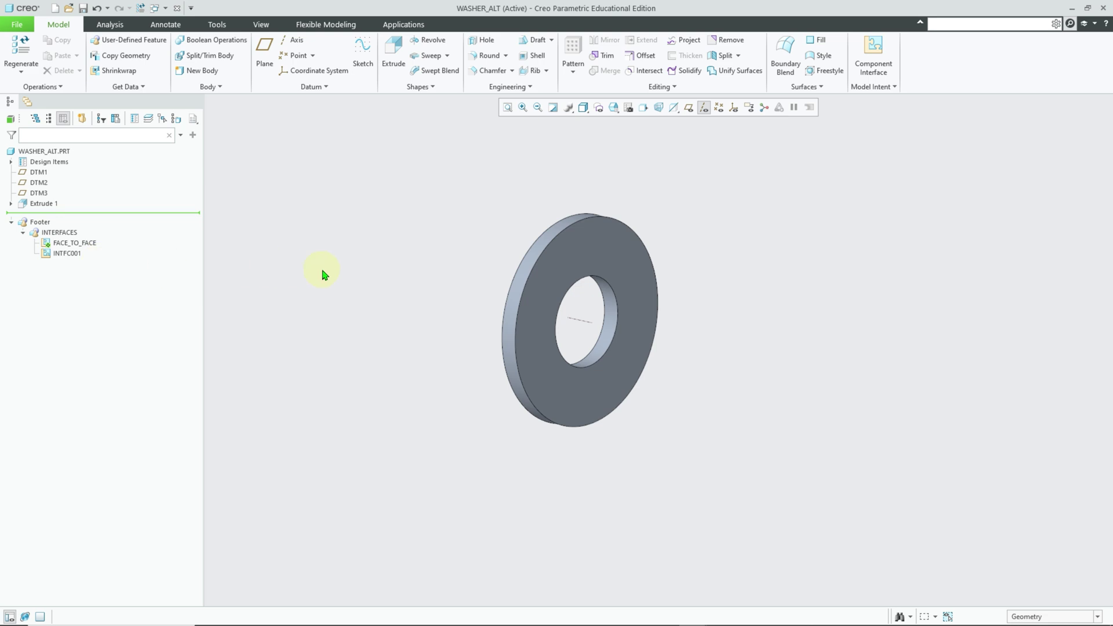
pyautogui.rightClick(53, 256)
pyautogui.click(72, 377)
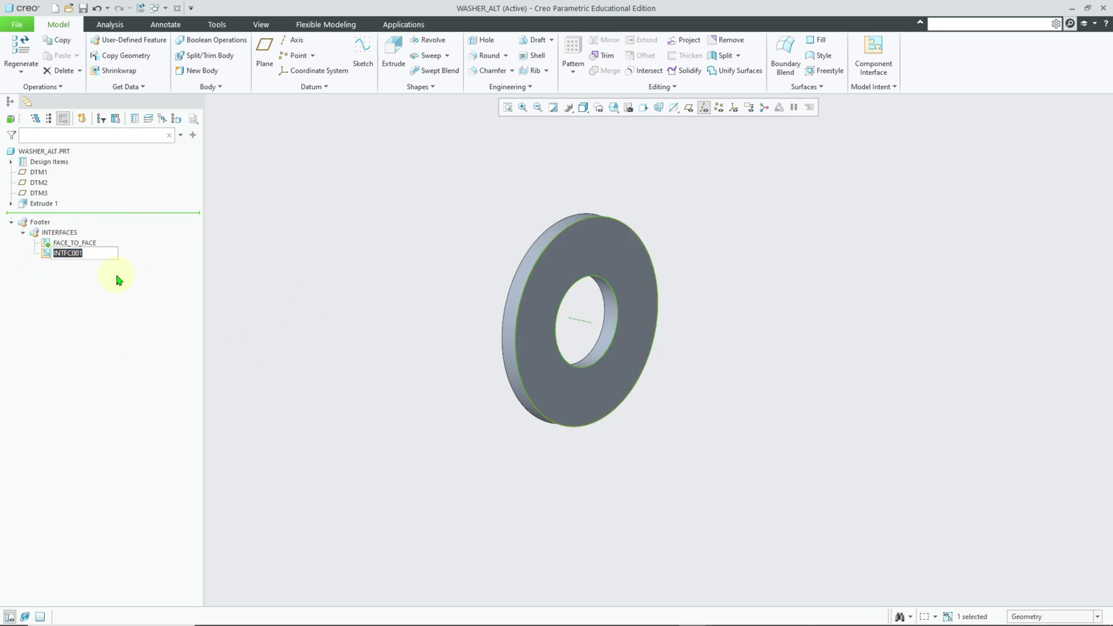
pyautogui.write('AXIS_TO_FACE')
pyautogui.click(356, 260)
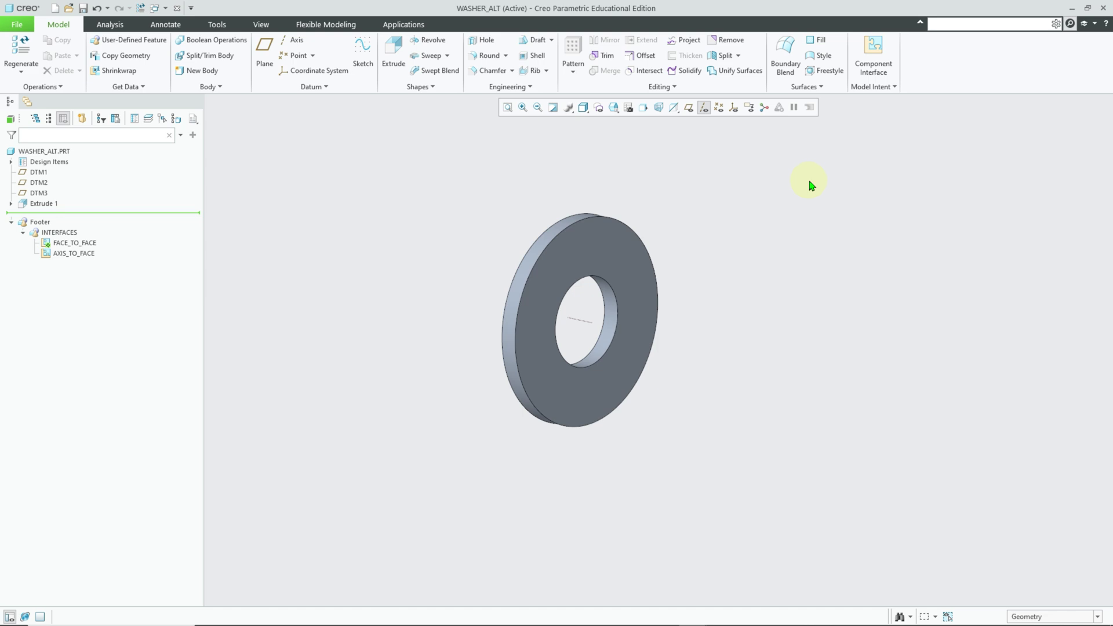
# Save the washer part, hide the datum axes and close the part to return to BRACKET_ASSY_01
pyautogui.hotkey('ctrl', 's')
pyautogui.click(704, 107)
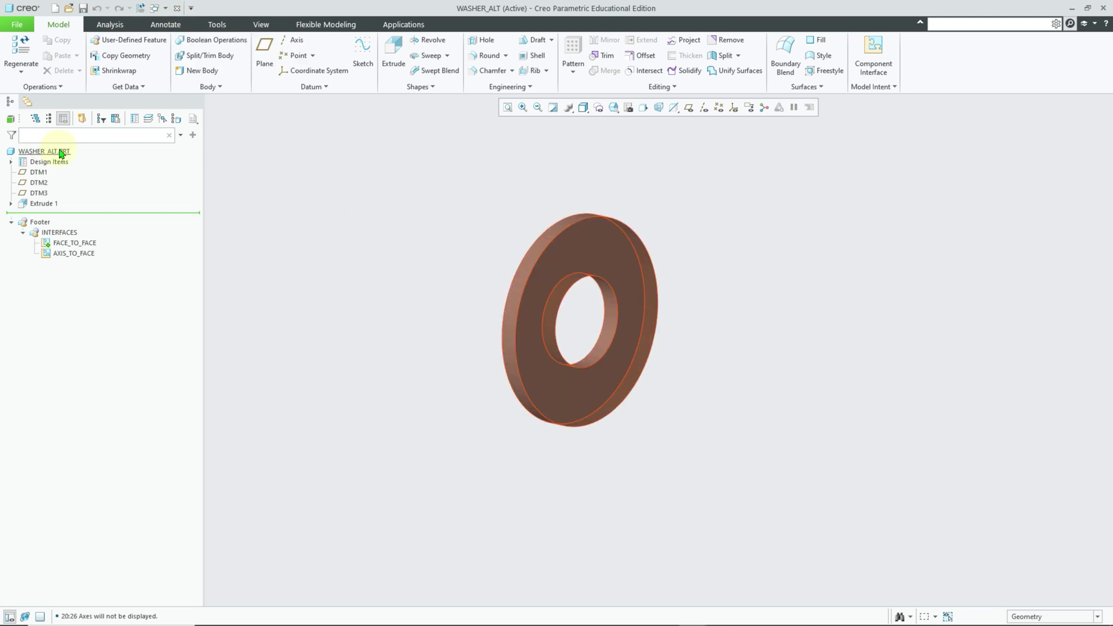
pyautogui.click(177, 7)
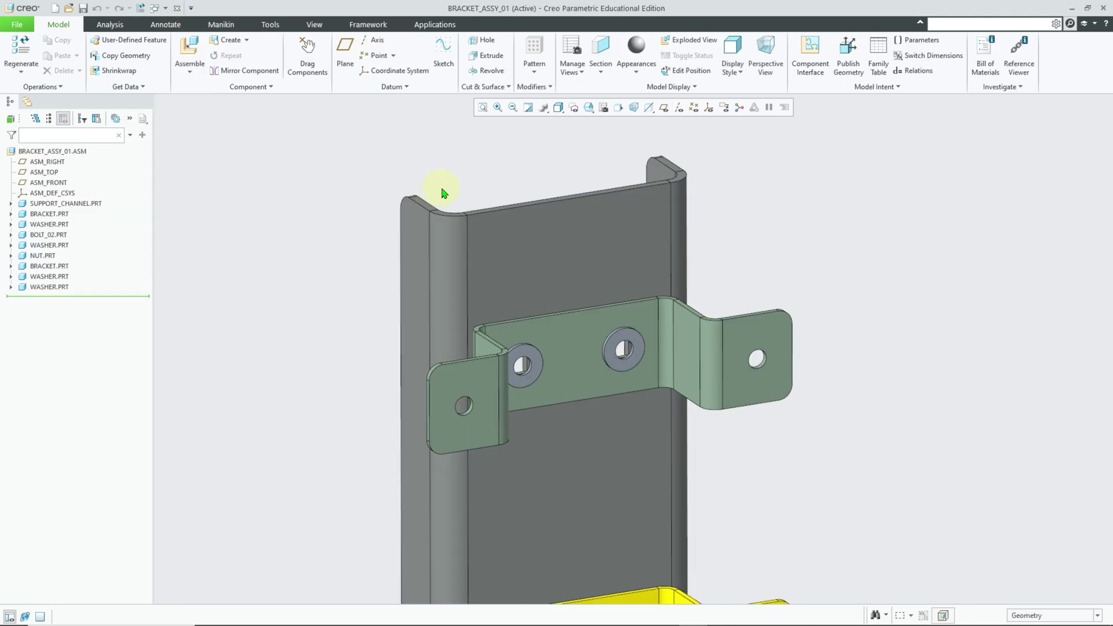
# Delete the two WASHER parts on the upper green bracket from the assembly
pyautogui.click(49, 276)
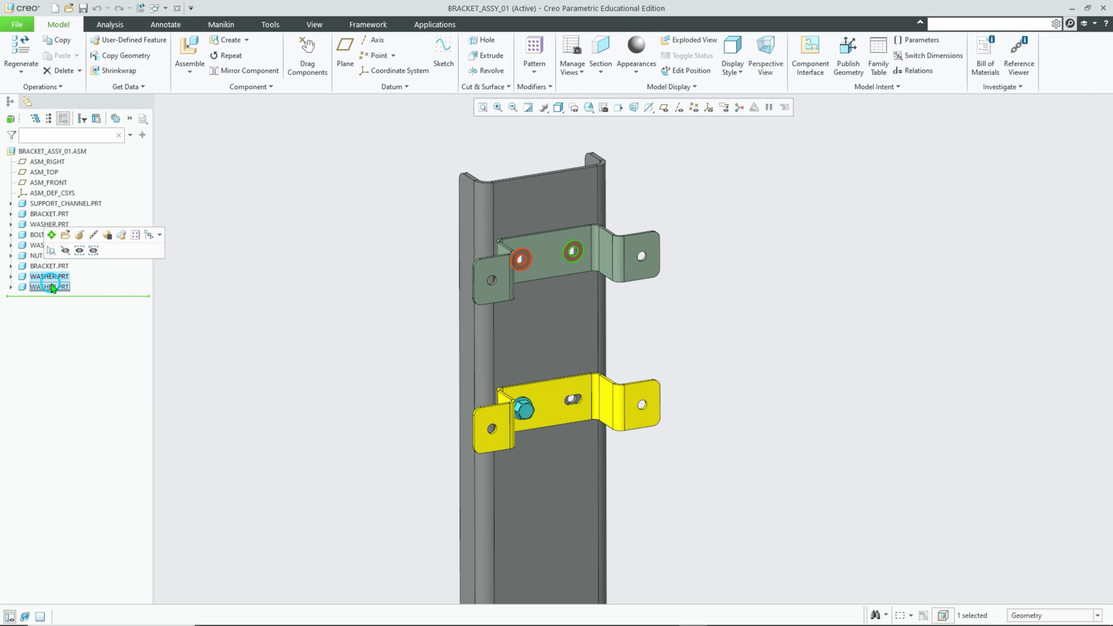
pyautogui.press('Delete')
pyautogui.click(608, 341)
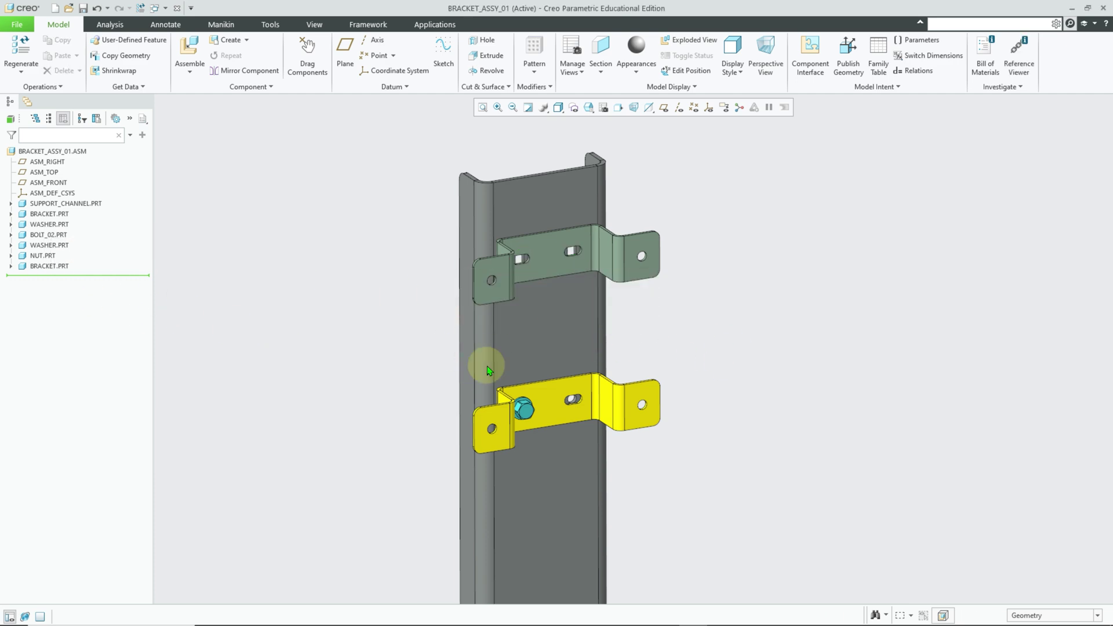
# Insert washer_alt.prt from the ASSY_01 folder into the assembly as a new component
pyautogui.scroll(-3, 418, 219)
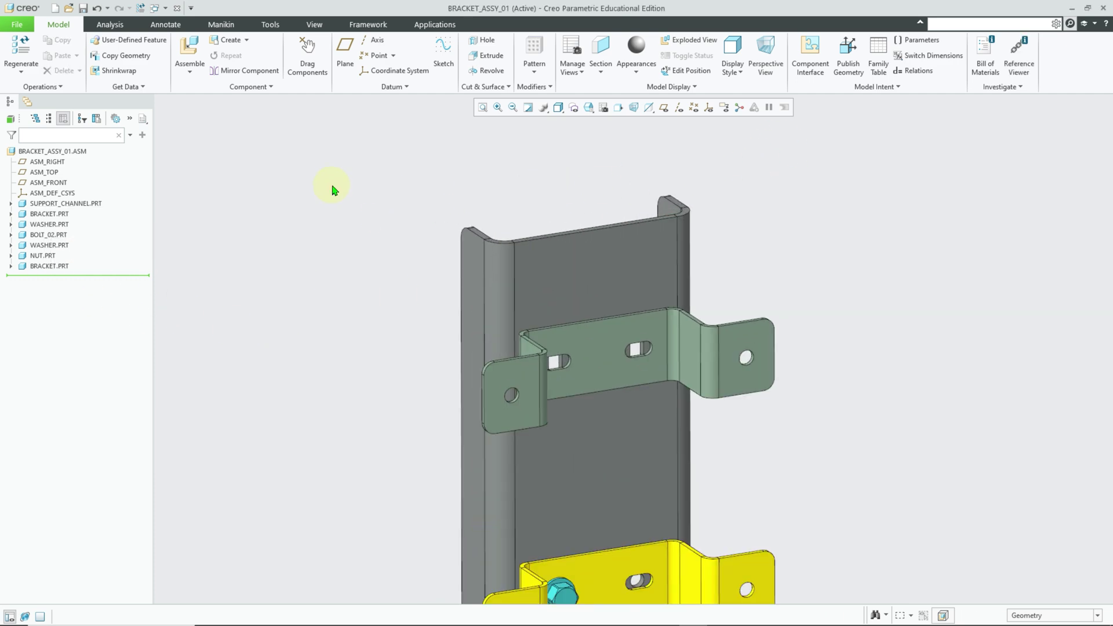
pyautogui.click(189, 49)
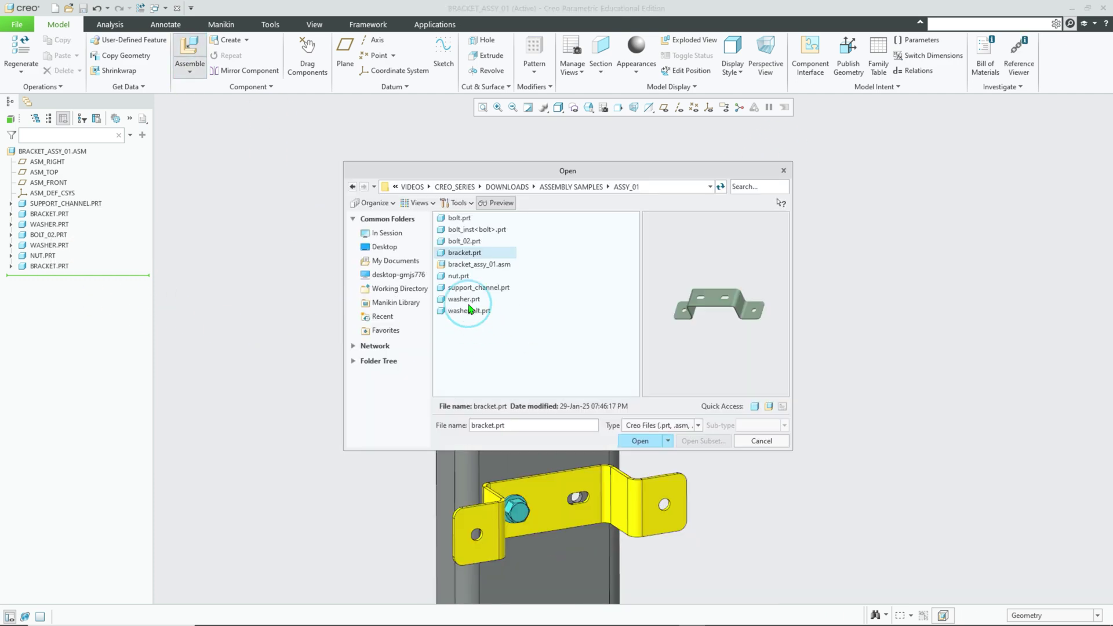
pyautogui.moveTo(539, 171); pyautogui.dragTo(464, 162)
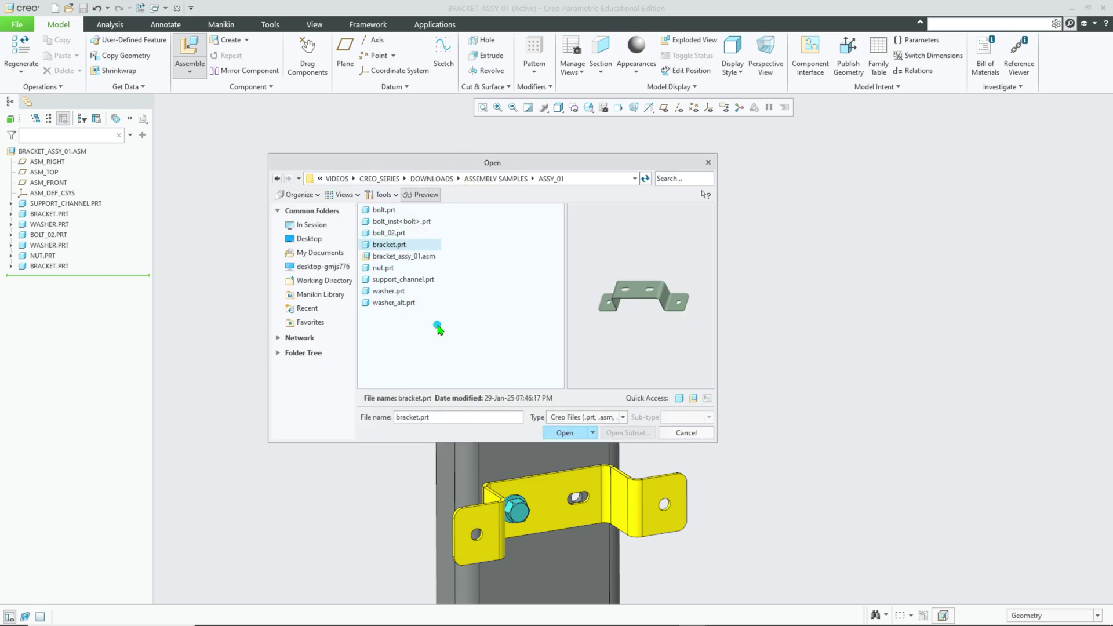
pyautogui.click(393, 302)
pyautogui.click(565, 433)
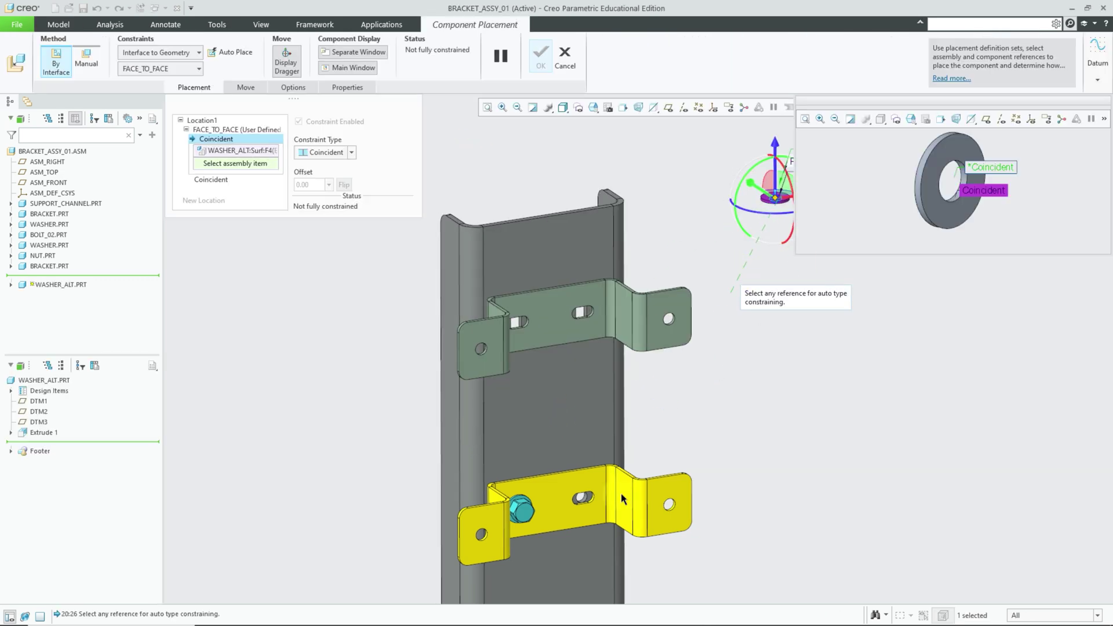
# Place the washer with the FACE_TO_FACE interface on the empty slot's curved surface and the front face of the yellow bracket
pyautogui.scroll(5, 621, 493)
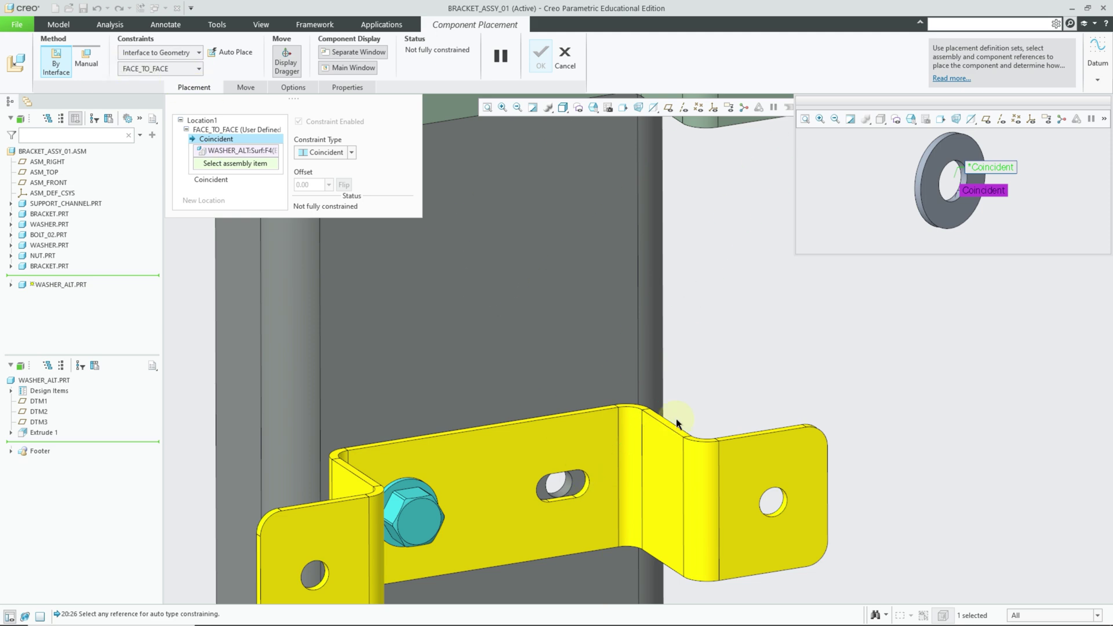
pyautogui.click(565, 488)
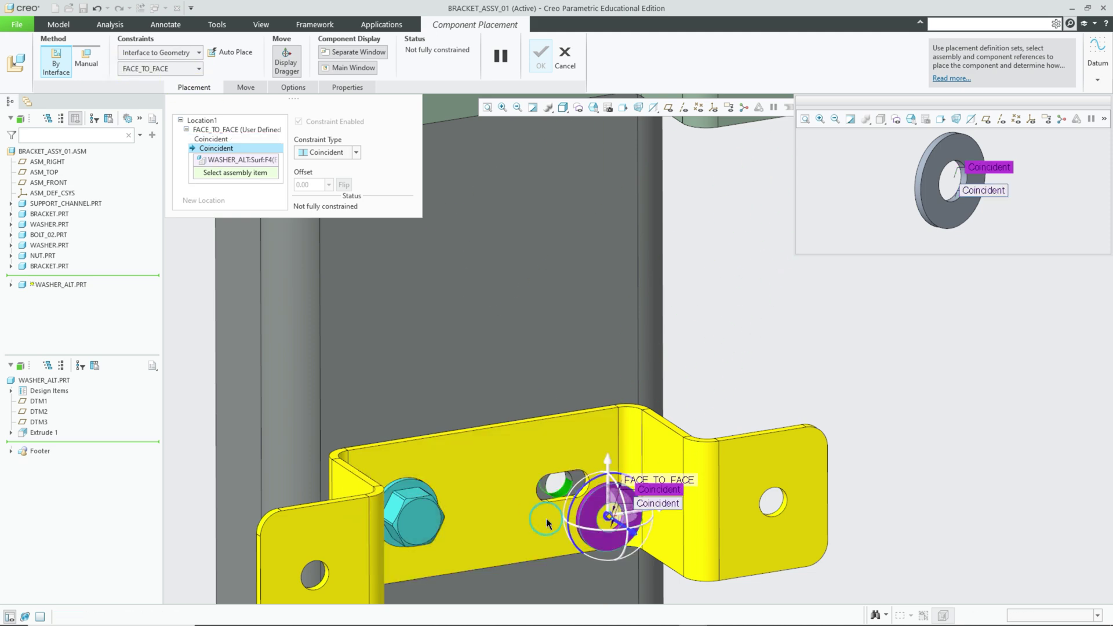
pyautogui.click(547, 523)
pyautogui.middleClick(782, 339)
# Insert another washer_alt.prt into the assembly and choose AXIS_TO_FACE as its placement interface
pyautogui.scroll(-3, 710, 452)
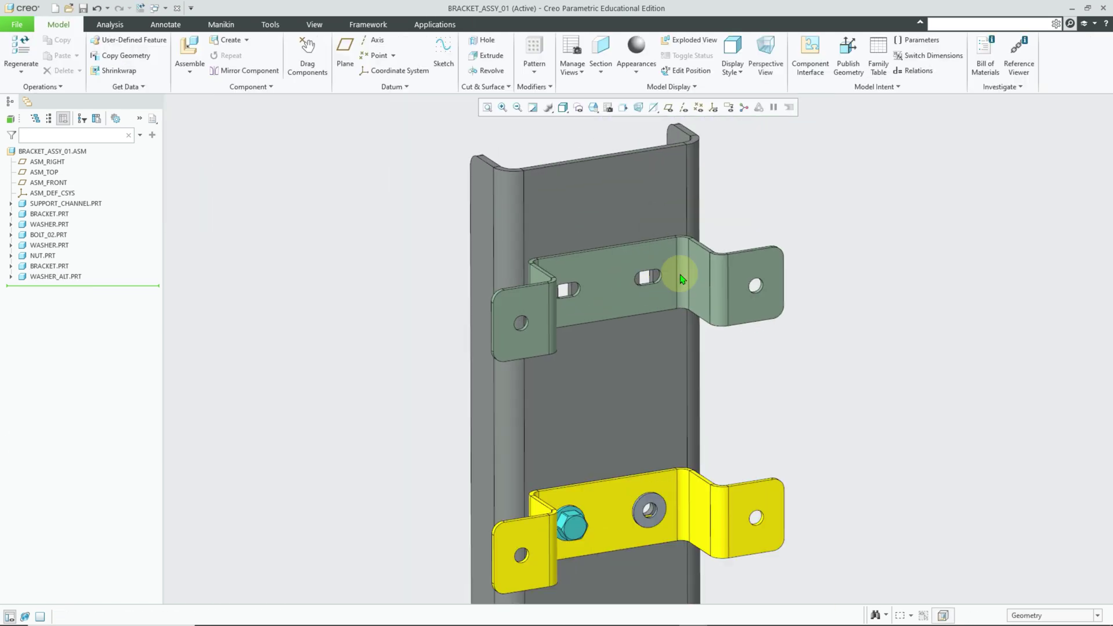
pyautogui.scroll(2, 656, 278)
pyautogui.scroll(-3, 491, 336)
pyautogui.click(208, 73)
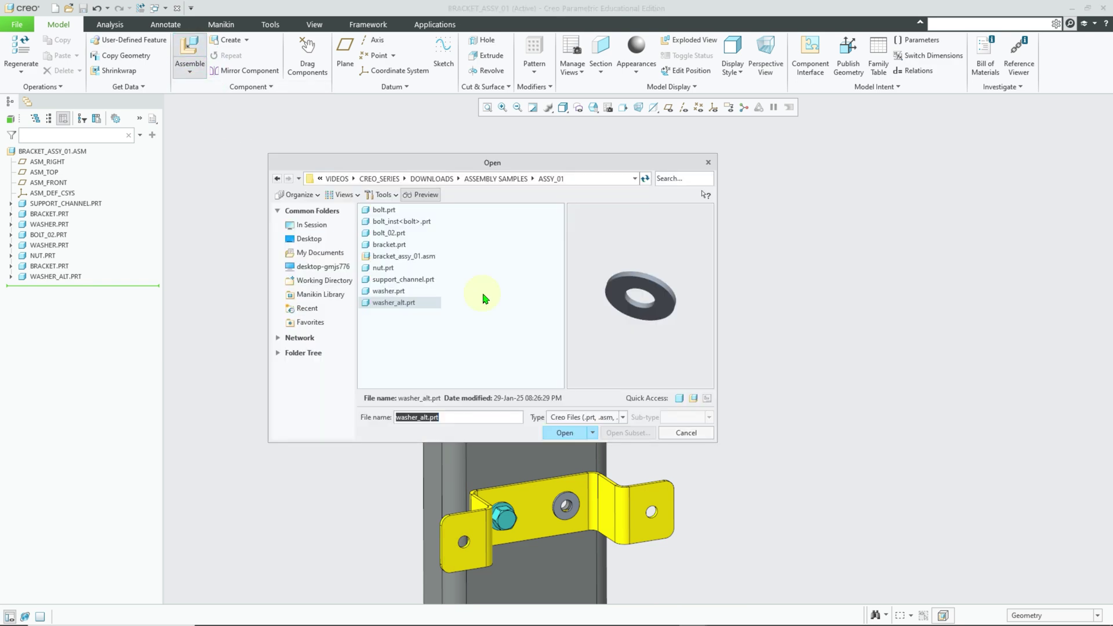
pyautogui.doubleClick(403, 305)
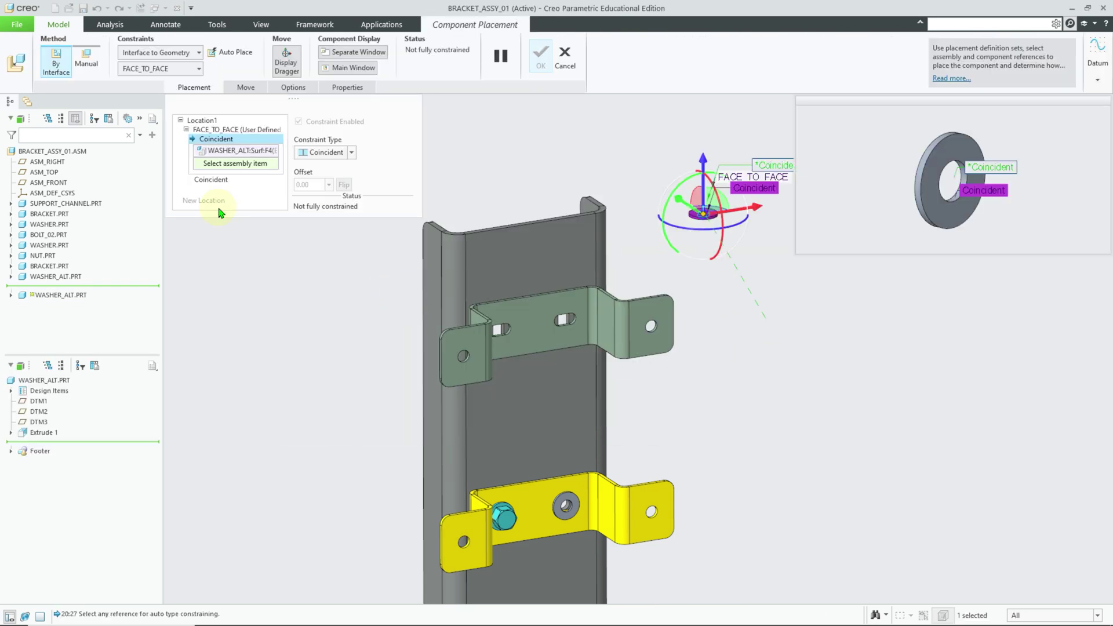
pyautogui.click(160, 76)
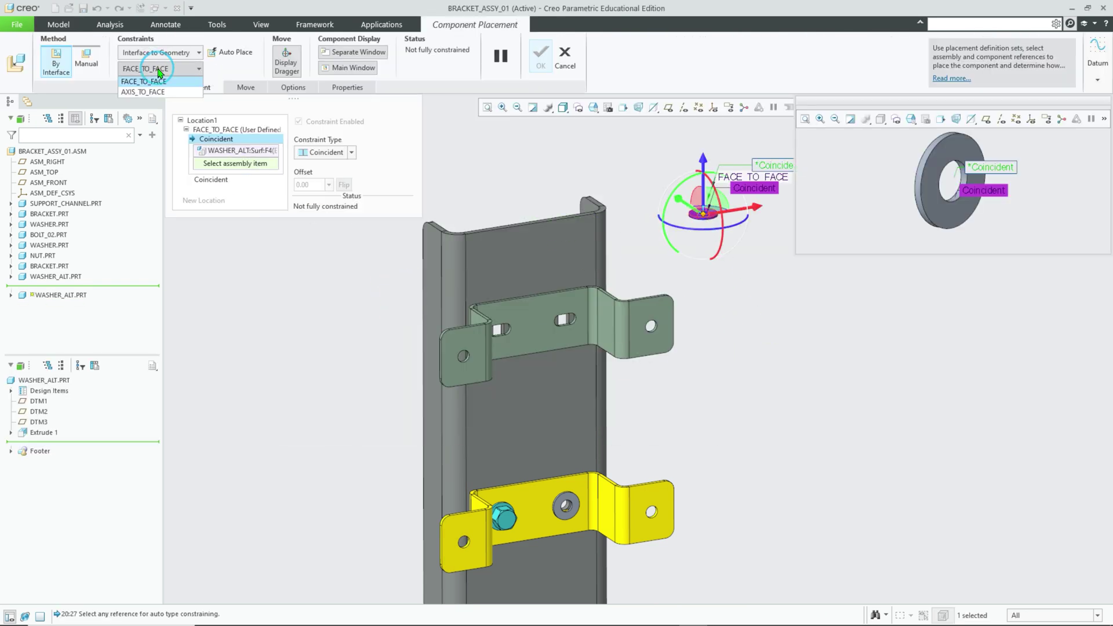
pyautogui.click(149, 97)
# Show the datum axes and constrain the washer to the right-hand slot's axis and front face of the green bracket
pyautogui.click(684, 110)
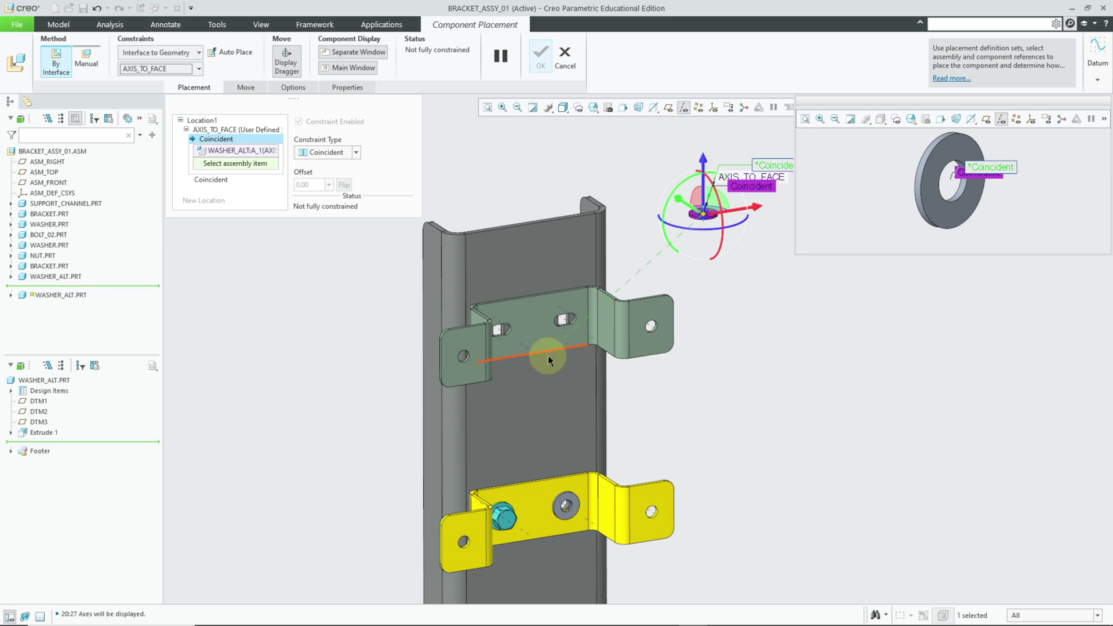
pyautogui.scroll(5, 547, 356)
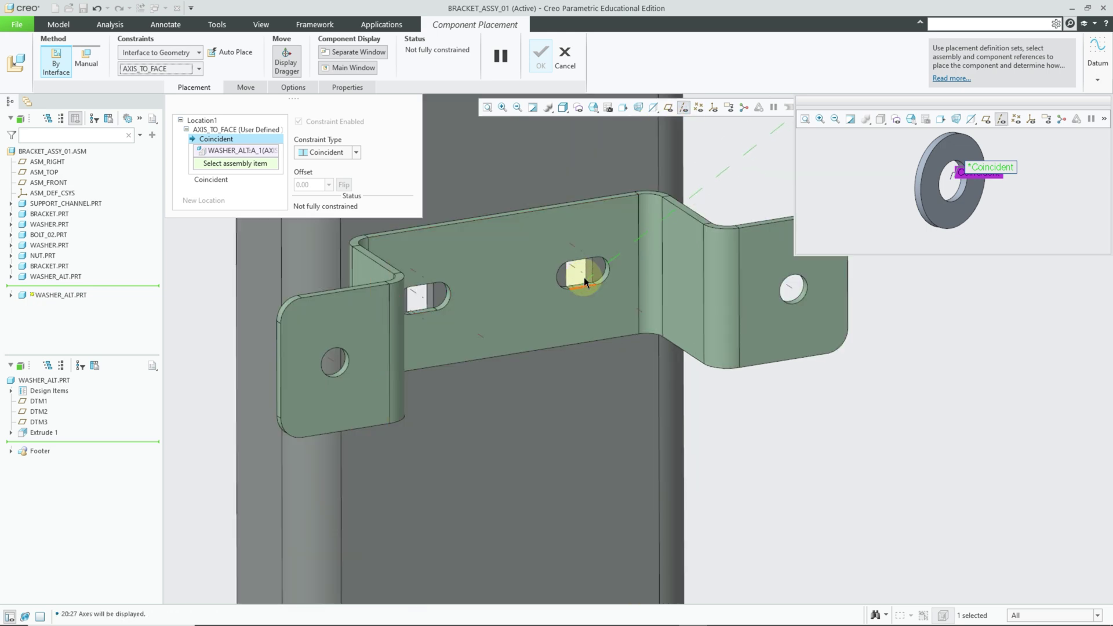
pyautogui.click(568, 305)
# Add a new location for the washer on the green bracket's left-hand slot axis and front face, and complete the placement
pyautogui.rightClick(759, 407)
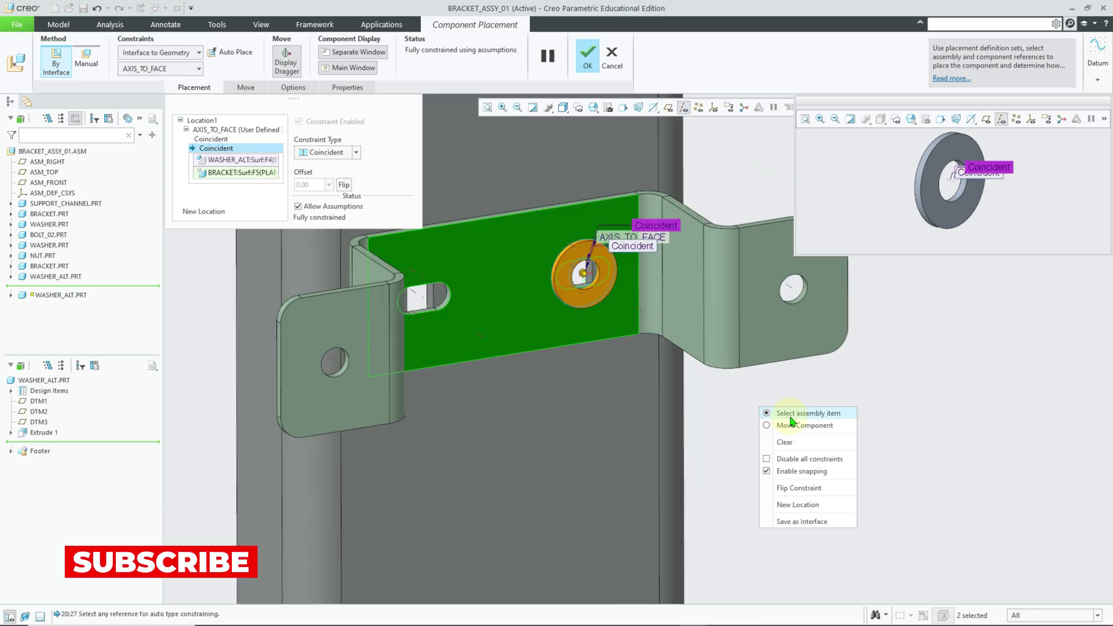
pyautogui.click(798, 505)
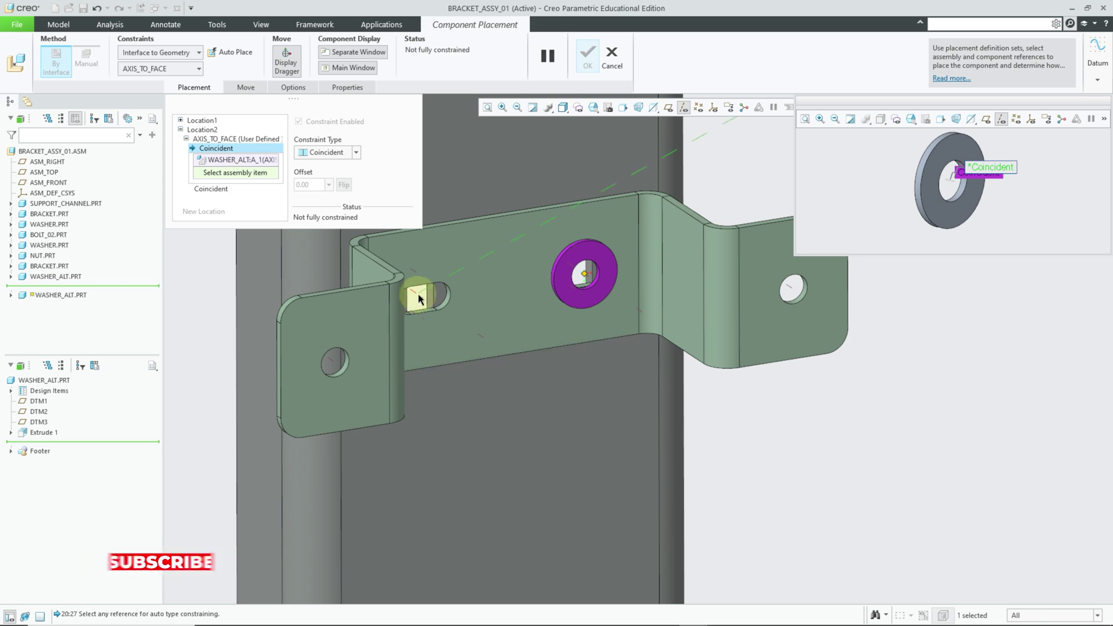
pyautogui.click(419, 299)
pyautogui.click(411, 328)
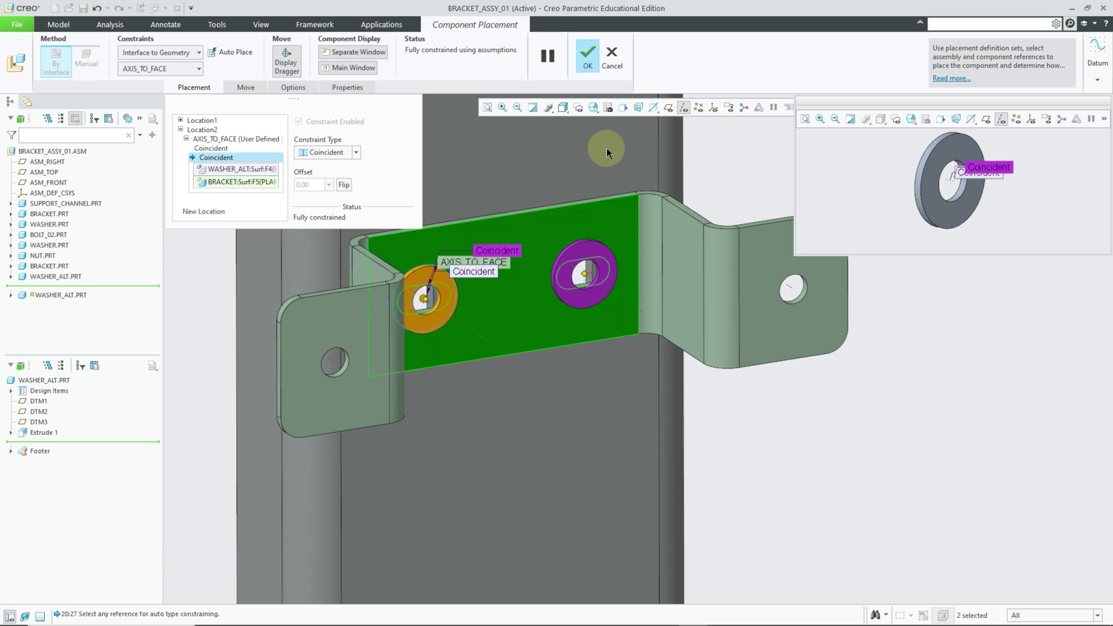
pyautogui.click(588, 52)
pyautogui.scroll(4, 614, 347)
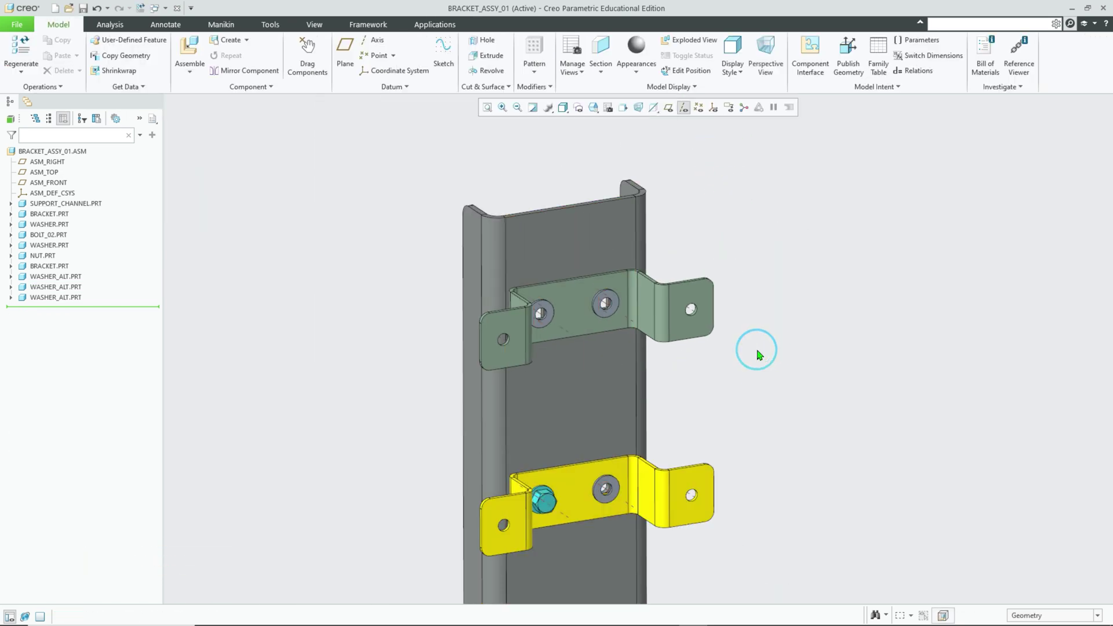